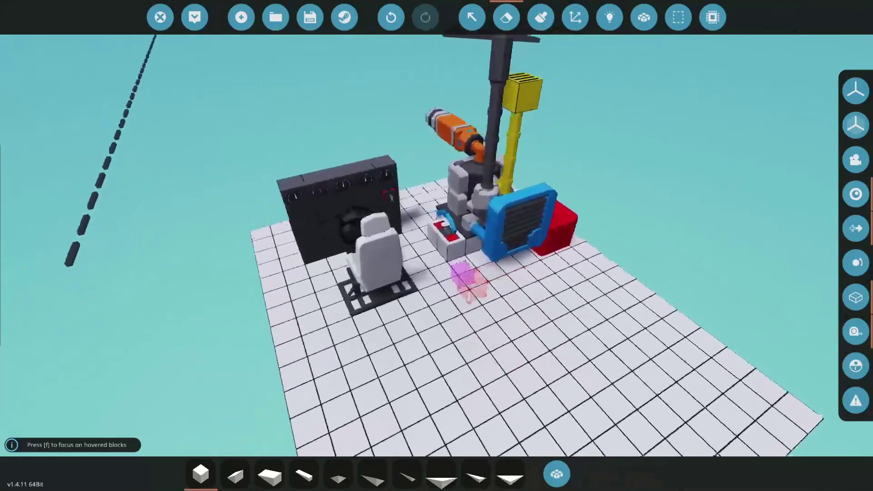
# Examine the vehicle's seat, dashboard, engine and radiator, including the logic connections between them
pyautogui.moveTo(500, 281); pyautogui.dragTo(509, 273)
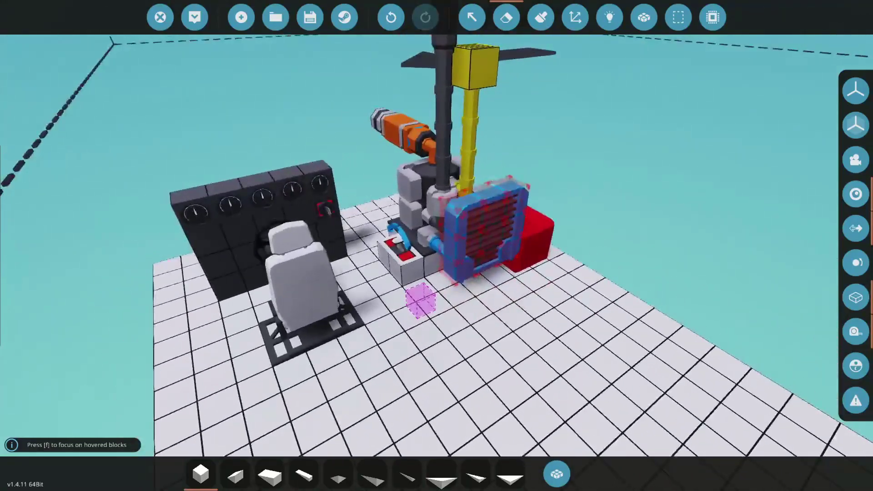
pyautogui.click(610, 18)
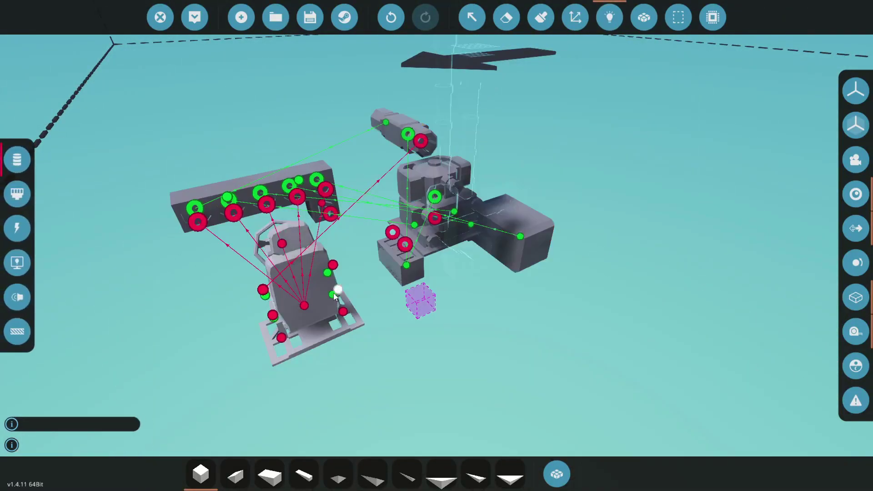
pyautogui.moveTo(417, 253)
pyautogui.mouseDown()
pyautogui.moveTo(432, 266)
pyautogui.moveTo(421, 268)
pyautogui.mouseUp()
pyautogui.press('3')
pyautogui.moveTo(516, 301)
pyautogui.mouseDown()
pyautogui.moveTo(550, 317)
pyautogui.moveTo(562, 306)
pyautogui.mouseUp()
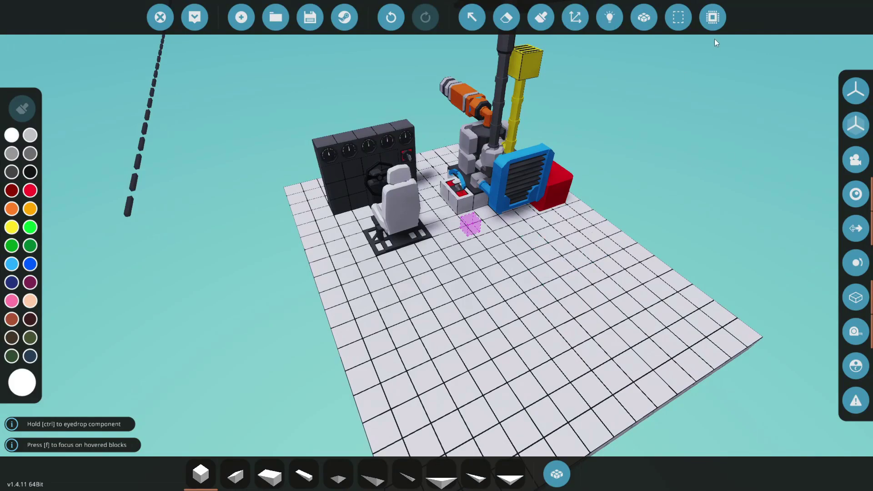
pyautogui.press('w')
pyautogui.press('d')
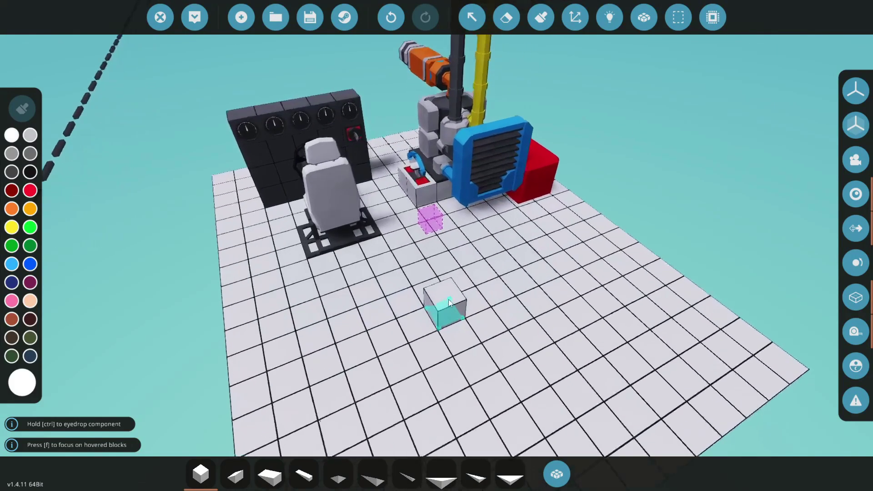
pyautogui.press('s')
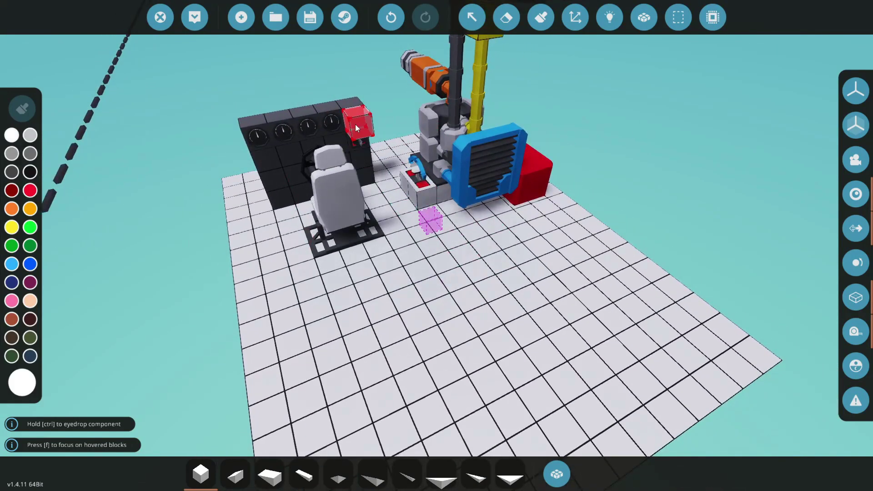
pyautogui.click(367, 145)
pyautogui.scroll(1, 450, 366)
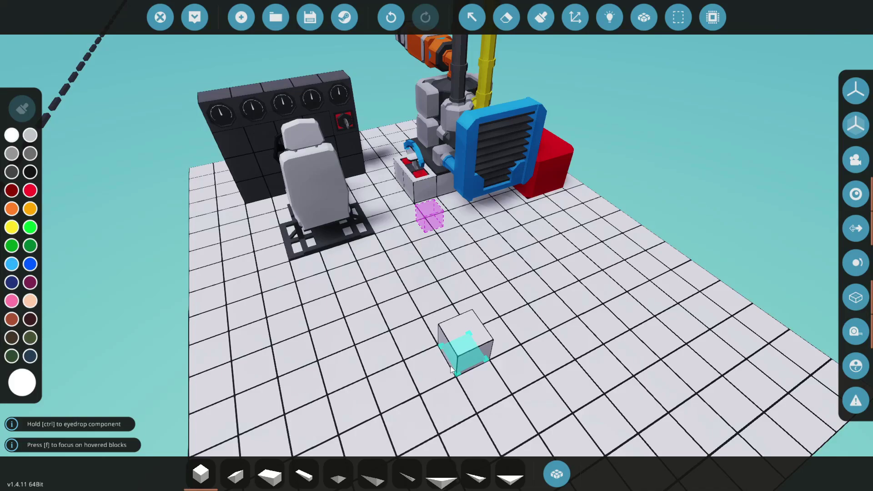
pyautogui.press('s')
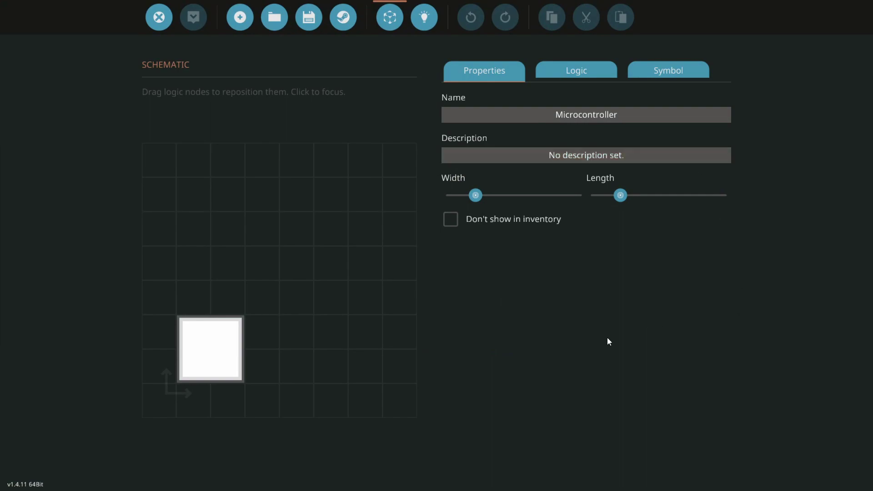
# Add four logic nodes to the new microcontroller
pyautogui.click(583, 74)
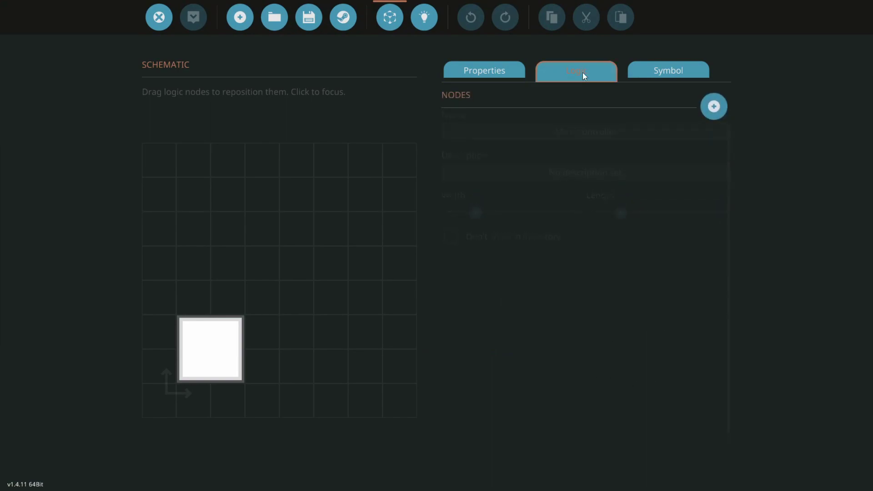
pyautogui.click(714, 107)
pyautogui.click(713, 107)
pyautogui.click(714, 107)
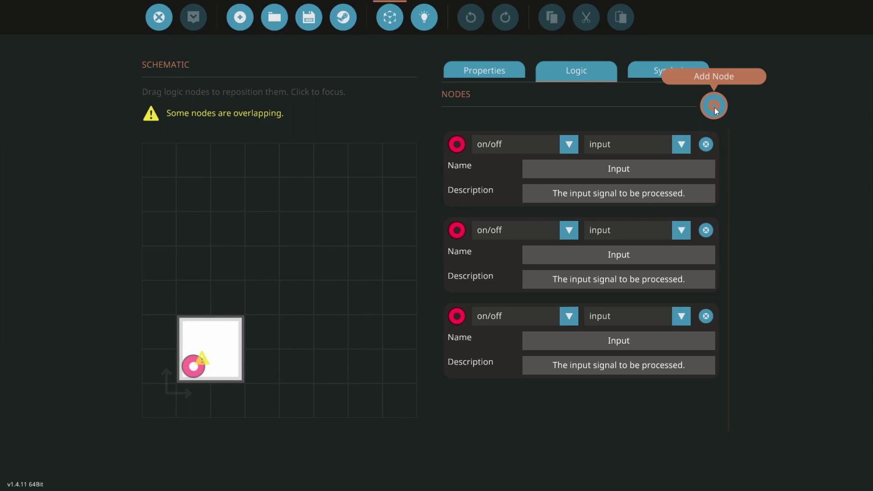
pyautogui.click(714, 108)
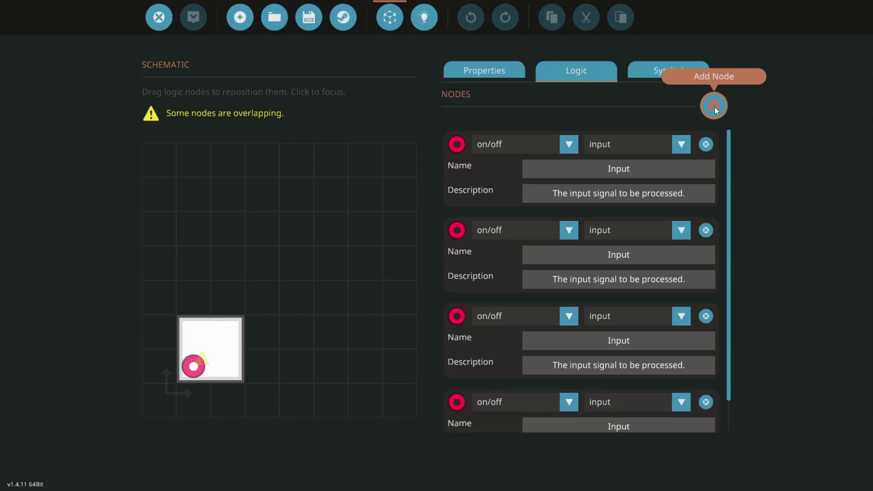
# Make the first node a number input and name it THROTTLE
pyautogui.click(566, 143)
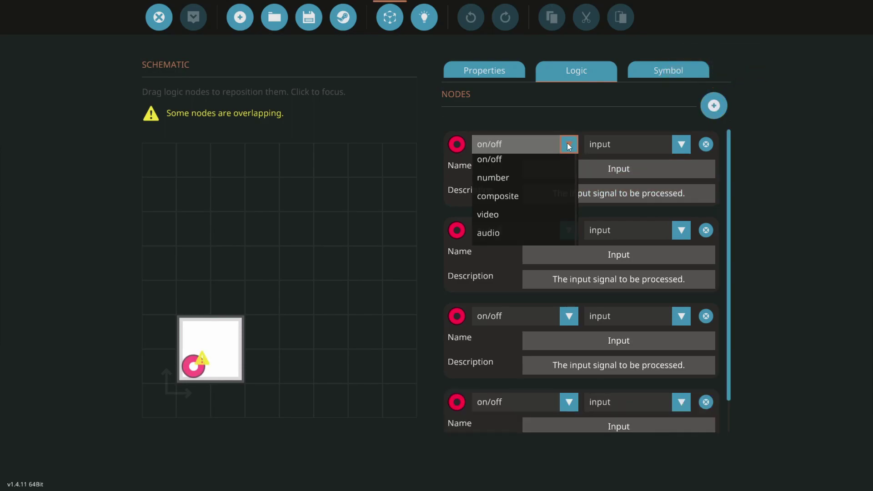
pyautogui.click(542, 179)
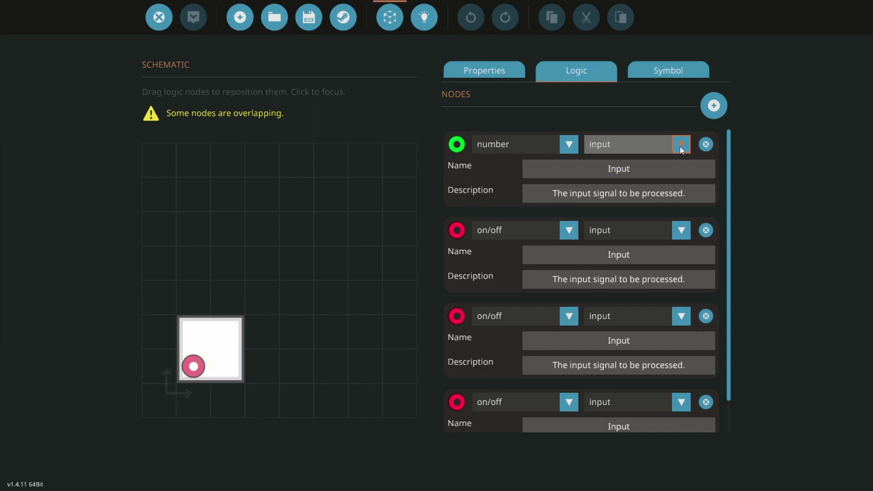
pyautogui.click(672, 173)
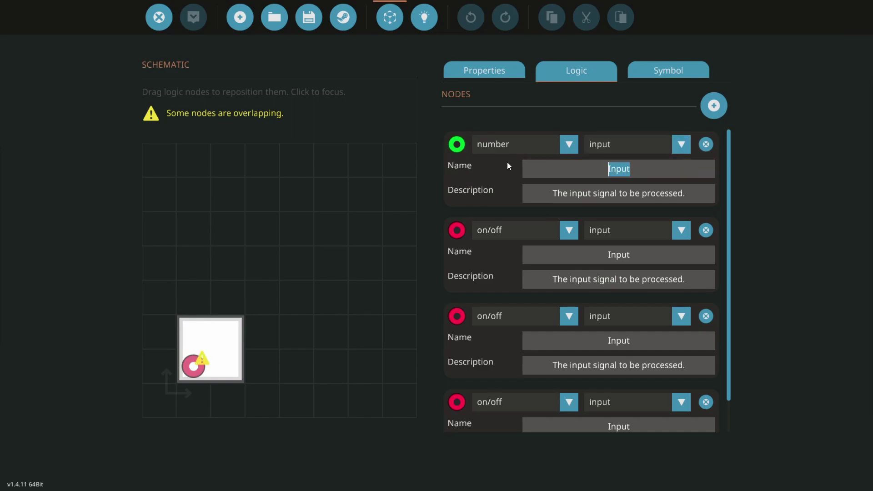
pyautogui.write('throttle')
pyautogui.click(672, 174)
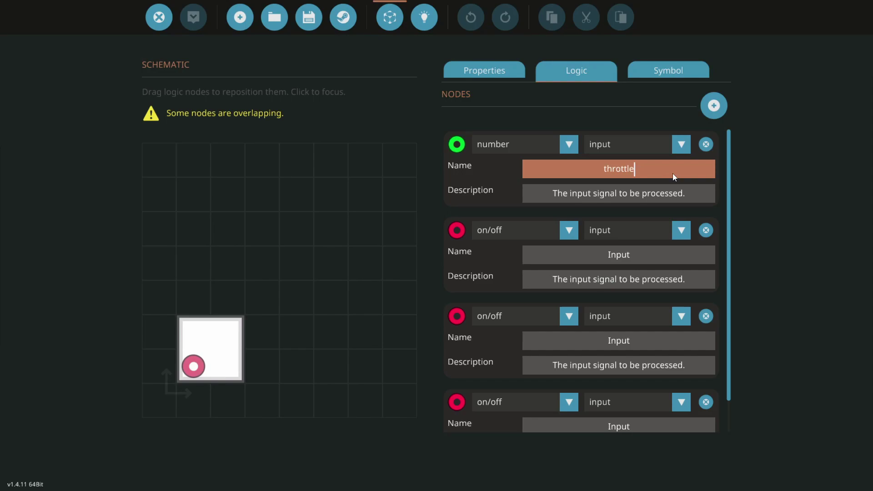
pyautogui.write('THROTT')
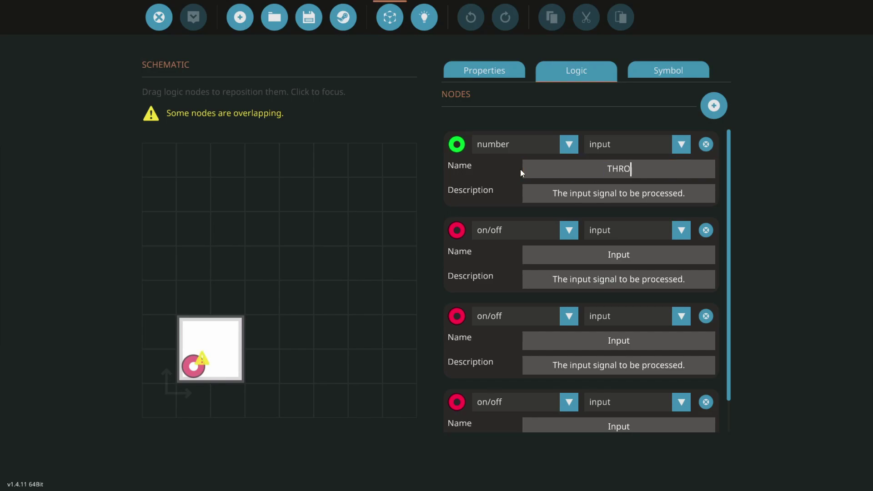
pyautogui.press('BackSpace')
pyautogui.press('BackSpace')
pyautogui.write('TTLE')
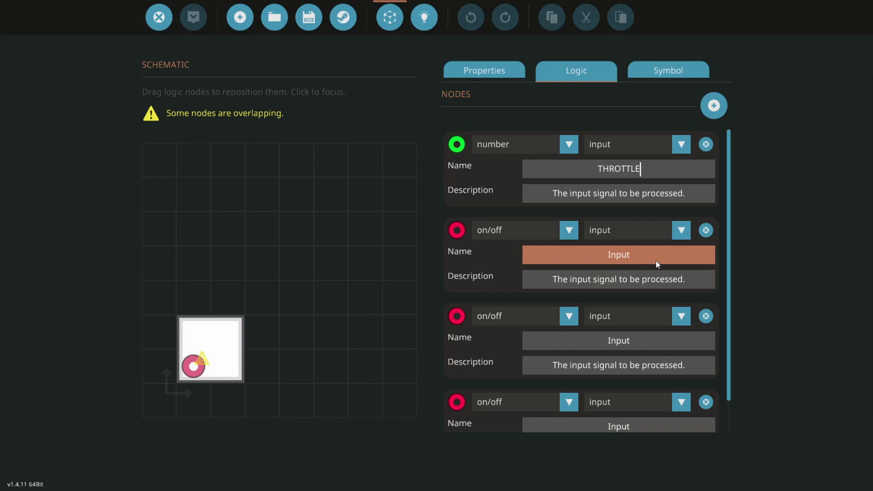
# Make the second node an on/off output and name it TO CLUTCH
pyautogui.click(669, 230)
pyautogui.click(667, 254)
pyautogui.moveTo(666, 255); pyautogui.dragTo(543, 251)
pyautogui.write('TO CLUTCH')
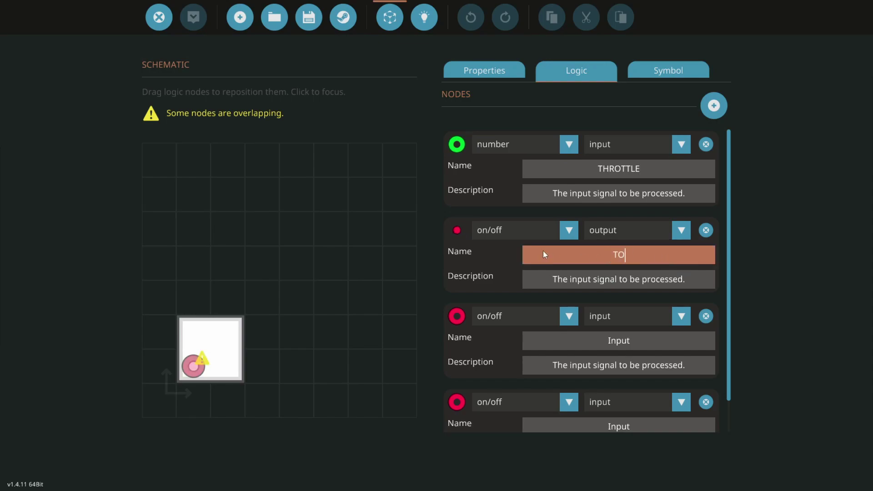
# Make the third and fourth nodes number outputs and name them TO ENGINE and TO CLUTCH
pyautogui.click(568, 316)
pyautogui.click(543, 348)
pyautogui.click(565, 404)
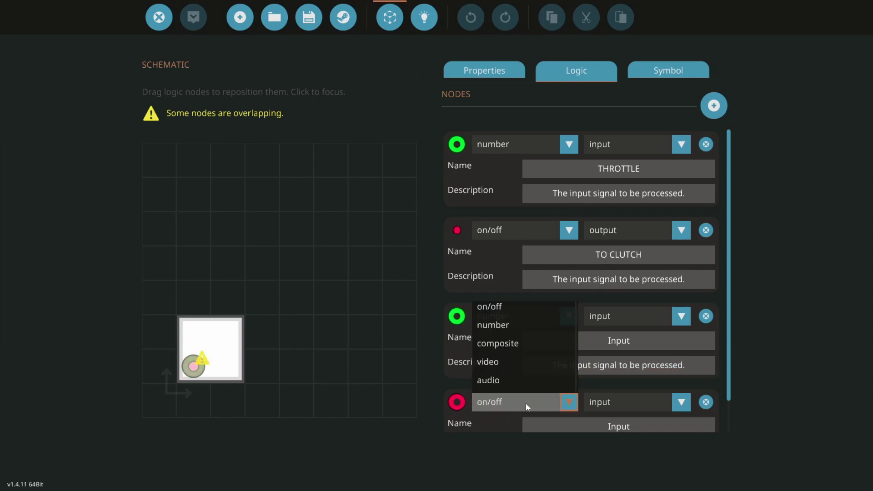
pyautogui.click(536, 324)
pyautogui.click(683, 317)
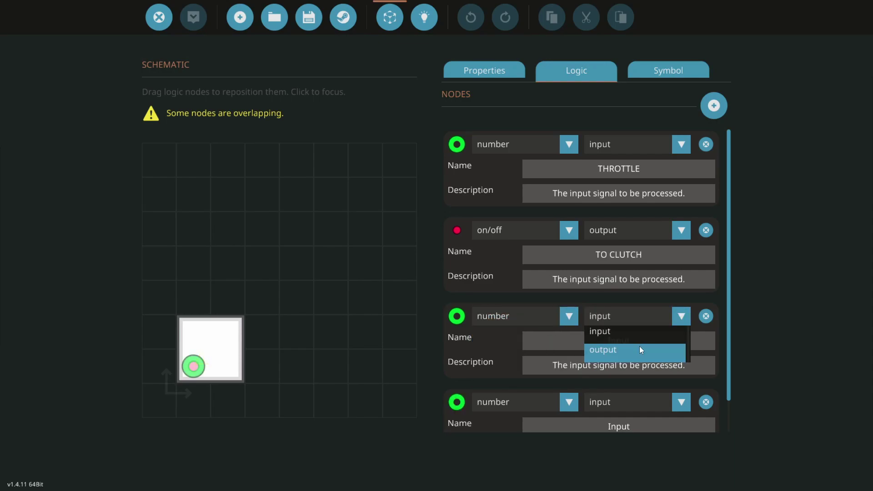
pyautogui.click(640, 345)
pyautogui.click(673, 402)
pyautogui.click(634, 435)
pyautogui.click(658, 341)
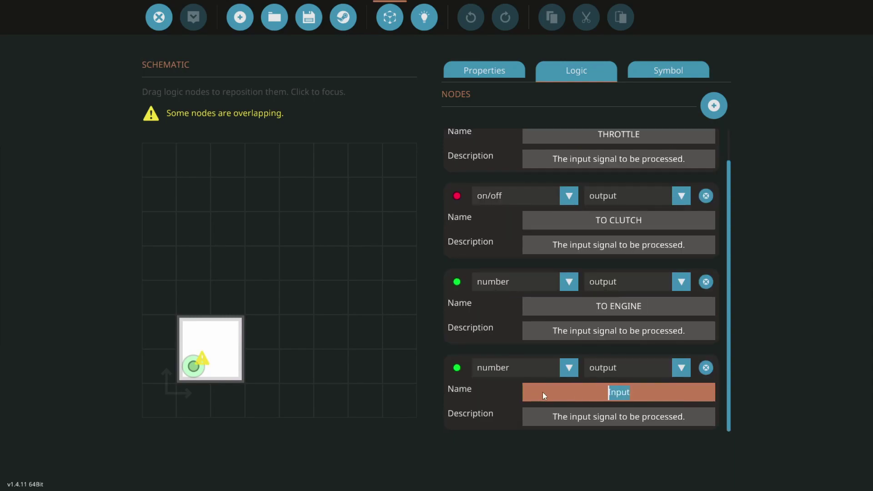
pyautogui.write('TO CLUTCH')
# Spread the overlapping nodes over the 2x2 schematic, with the number outputs in the upper row and the on/off output beside the throttle input
pyautogui.click(197, 369)
pyautogui.moveTo(197, 368); pyautogui.dragTo(231, 333)
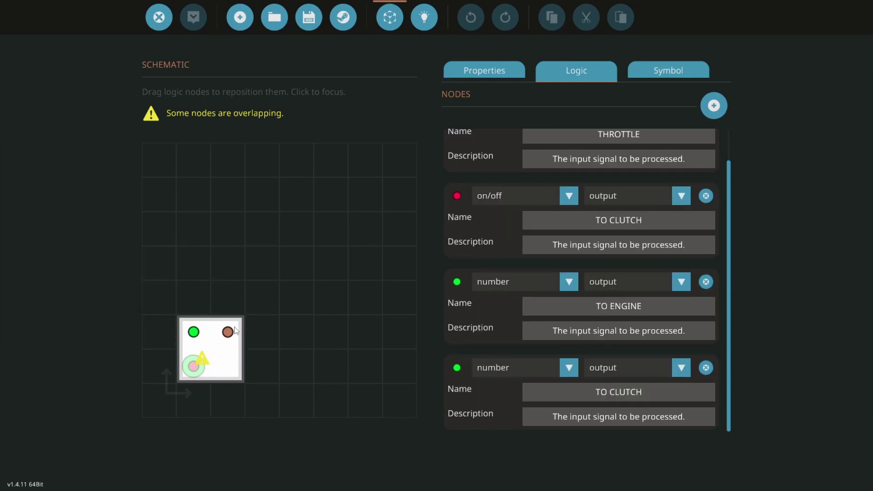
pyautogui.moveTo(195, 366); pyautogui.dragTo(243, 359)
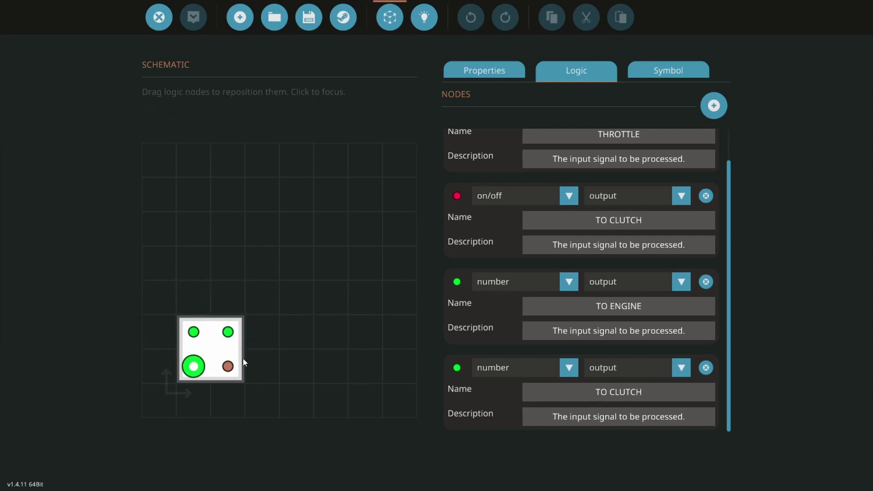
# Set both the microcontroller's name and its description to BOAT THROTTLE
pyautogui.click(486, 76)
pyautogui.click(649, 118)
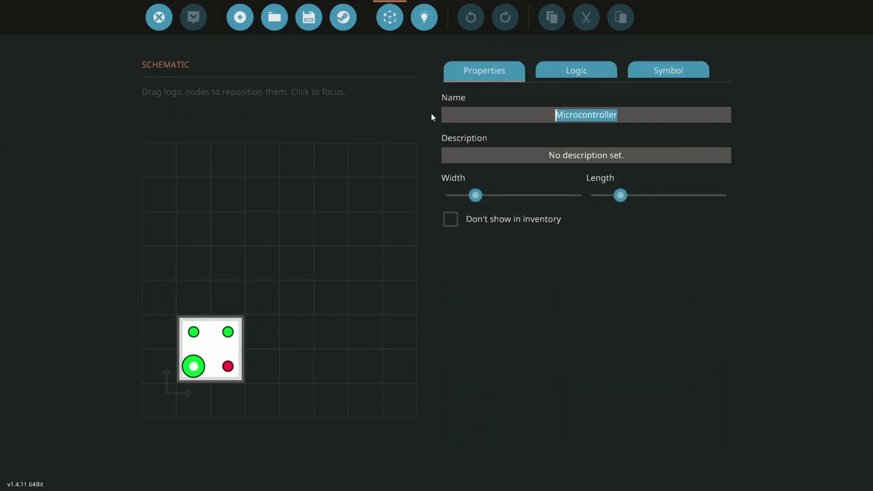
pyautogui.write('BOAT T')
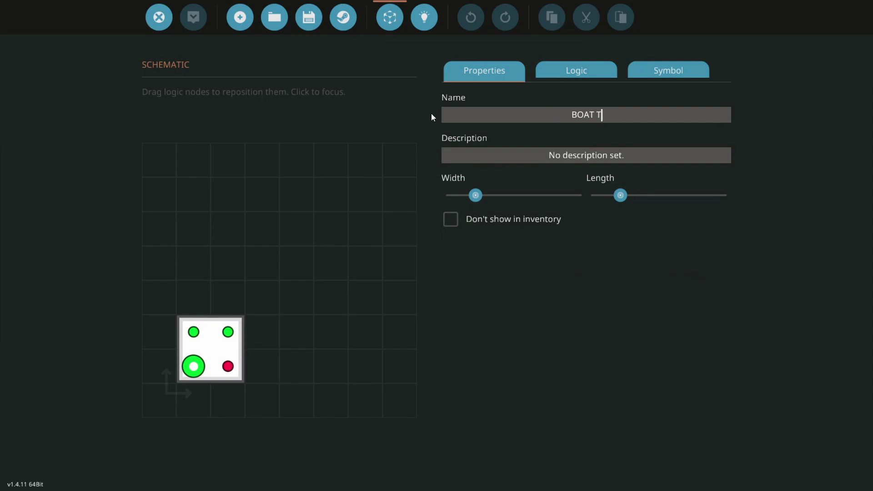
pyautogui.write('HROTTLE')
pyautogui.click(647, 156)
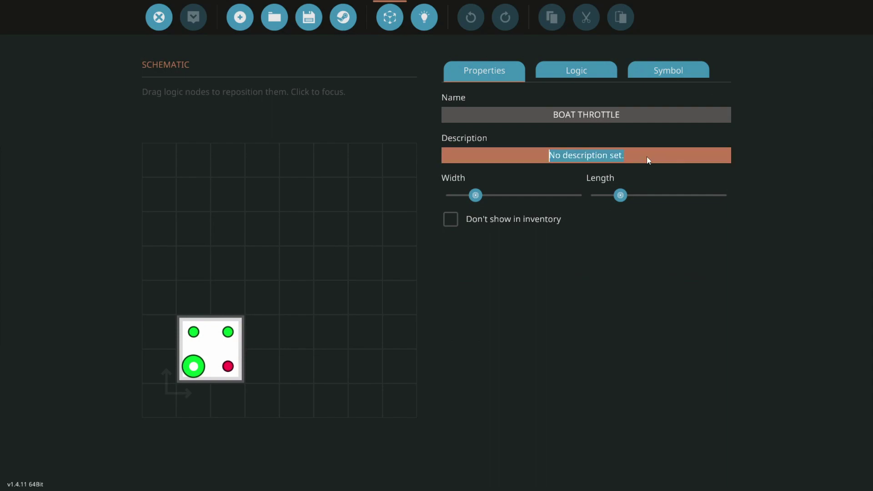
pyautogui.write('BOAT THROTTLE')
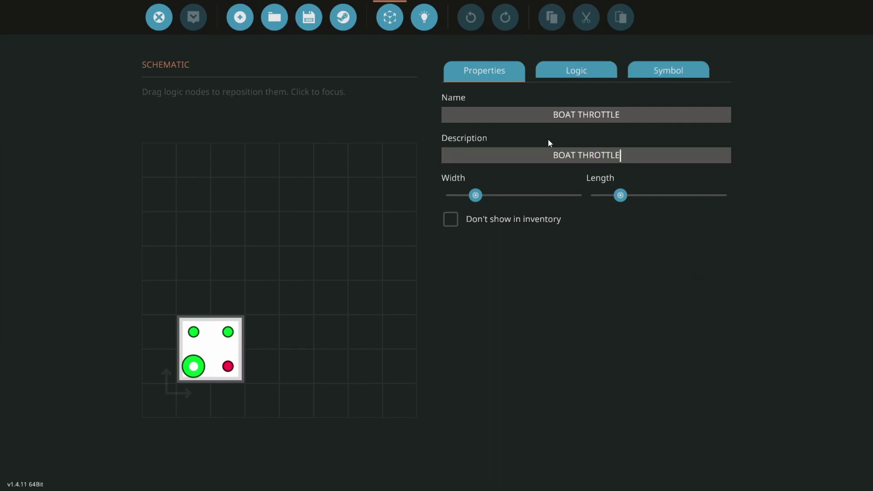
# Draw the microcontroller's pixel symbol: a boat hull on a waterline with a rectangular outline and a T-shaped bar above it
pyautogui.click(680, 69)
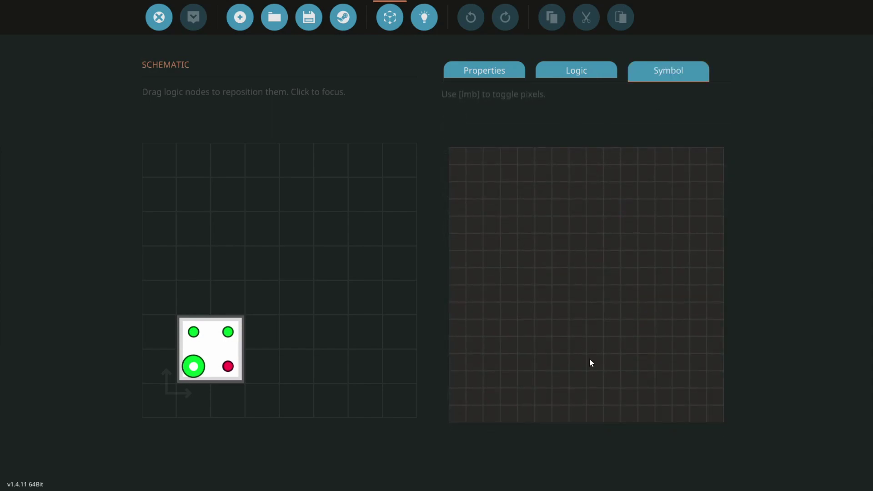
pyautogui.moveTo(459, 404); pyautogui.dragTo(726, 402)
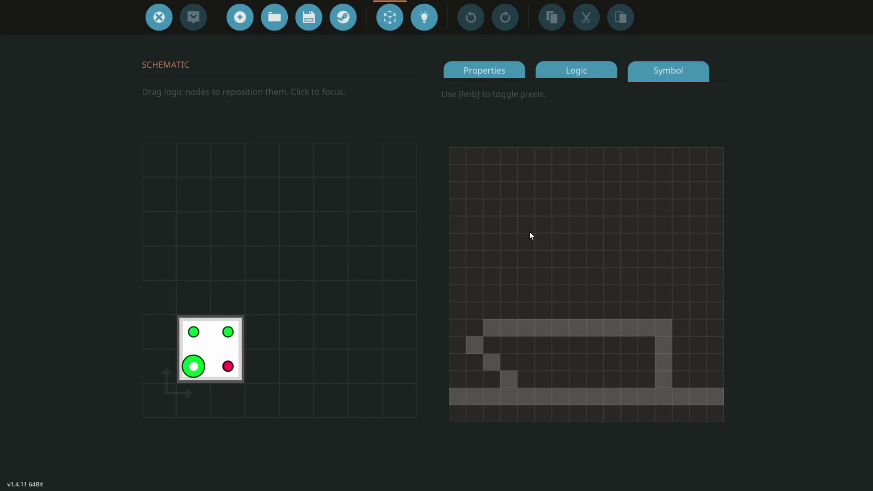
pyautogui.moveTo(490, 180)
pyautogui.mouseDown()
pyautogui.moveTo(487, 208)
pyautogui.moveTo(508, 173)
pyautogui.moveTo(557, 176)
pyautogui.mouseUp()
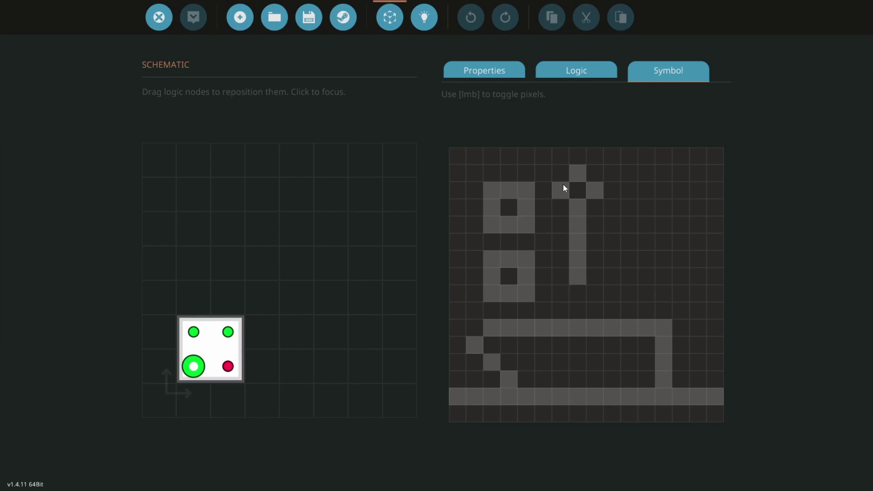
pyautogui.click(563, 184)
pyautogui.click(577, 172)
pyautogui.moveTo(598, 191); pyautogui.dragTo(577, 276)
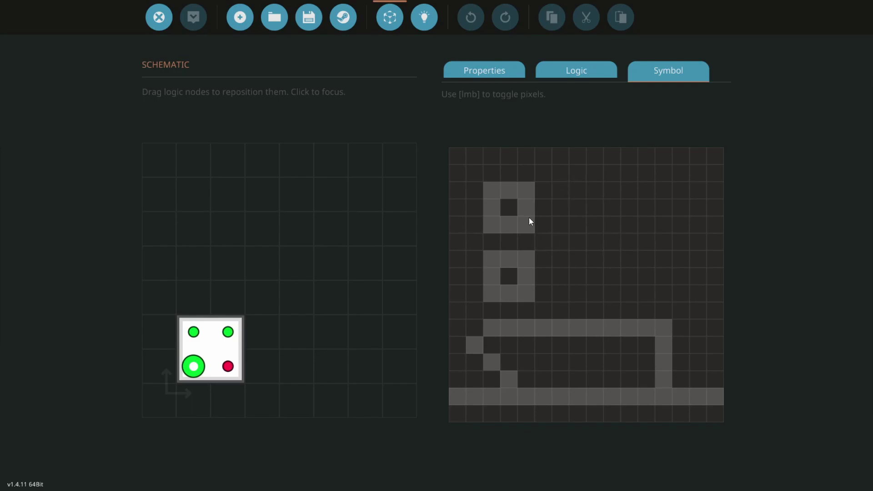
pyautogui.click(508, 207)
pyautogui.moveTo(521, 308)
pyautogui.mouseDown()
pyautogui.moveTo(474, 242)
pyautogui.moveTo(509, 296)
pyautogui.moveTo(508, 261)
pyautogui.mouseUp()
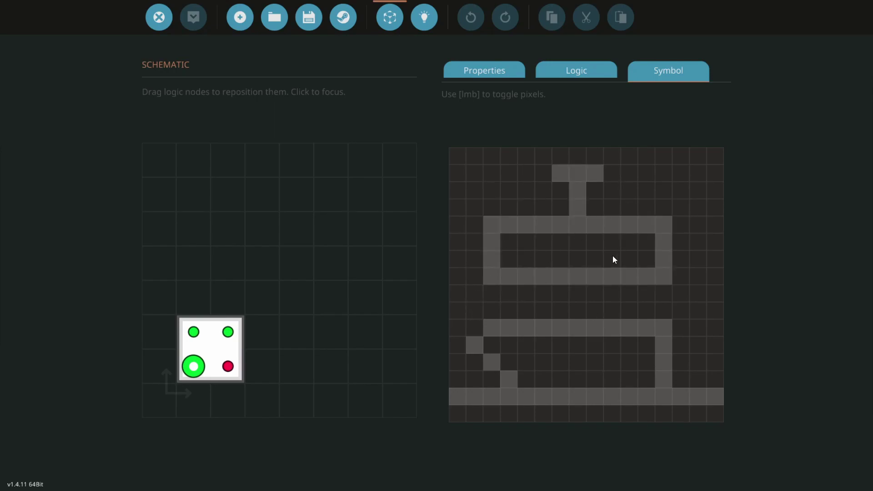
pyautogui.click(567, 73)
pyautogui.click(501, 69)
pyautogui.click(595, 69)
pyautogui.click(682, 69)
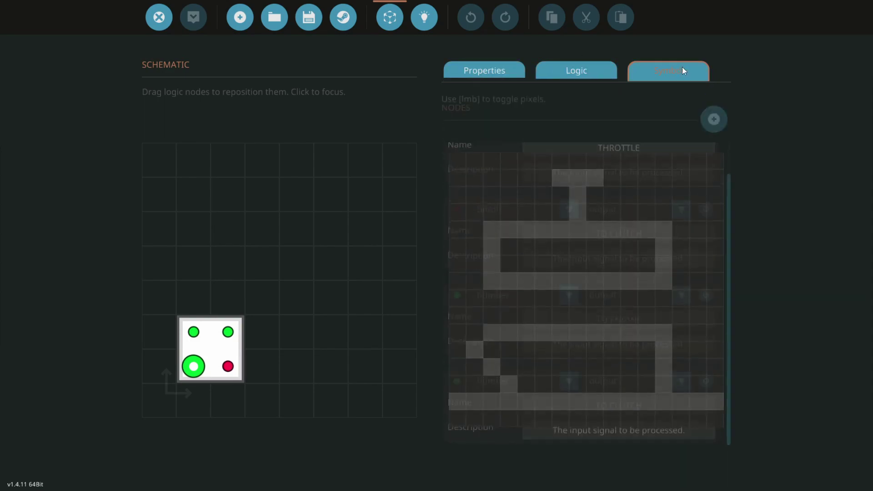
# In the microcontroller's logic editor, stack the TO ENGINE and both TO CLUTCH outputs on the right side and move THROTTLE to the left side
pyautogui.click(426, 17)
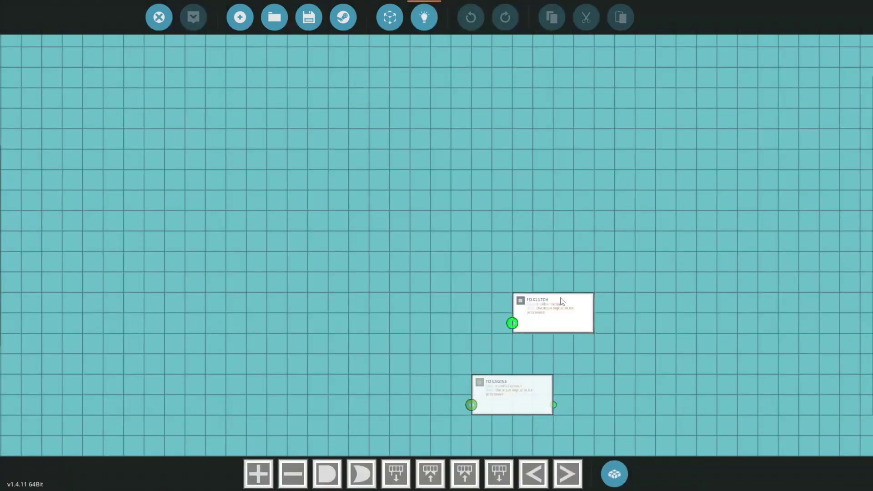
pyautogui.moveTo(561, 298); pyautogui.dragTo(663, 216)
pyautogui.moveTo(527, 395); pyautogui.dragTo(672, 269)
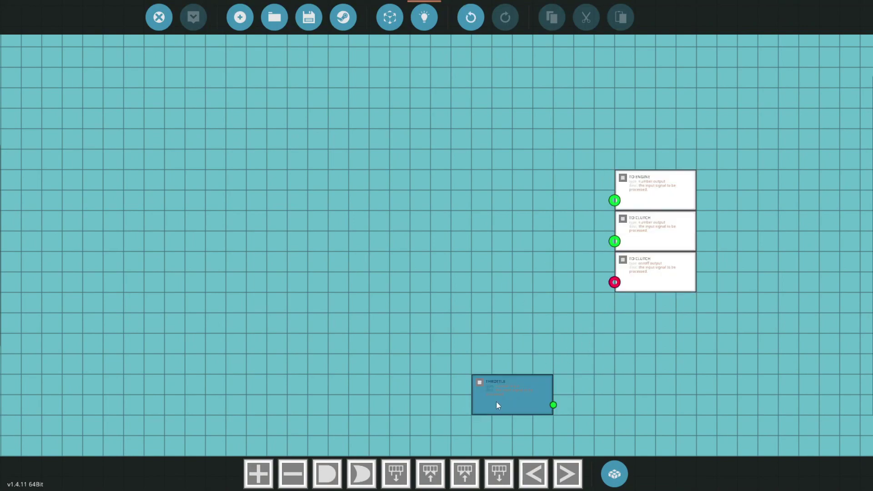
pyautogui.moveTo(497, 405); pyautogui.dragTo(122, 223)
pyautogui.moveTo(543, 135); pyautogui.dragTo(732, 380)
pyautogui.moveTo(669, 288); pyautogui.dragTo(791, 313)
# Place two Constant Number gates one above the other between the THROTTLE input and the outputs
pyautogui.press('Tab')
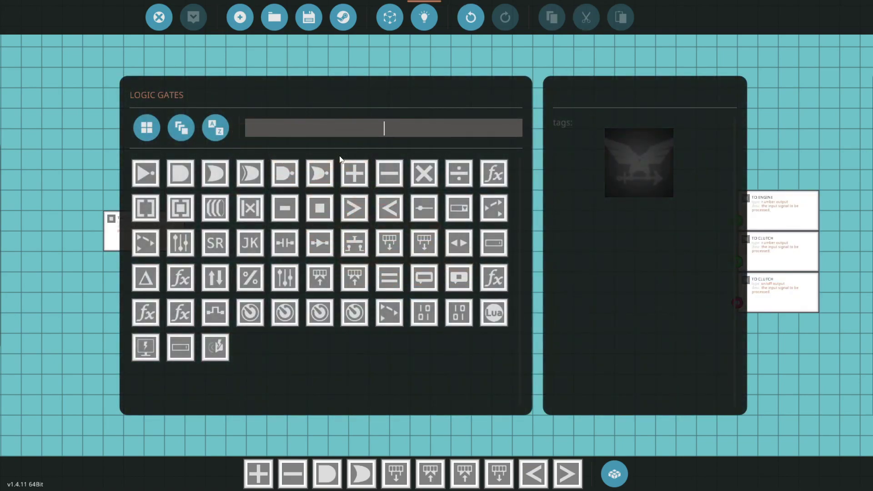
pyautogui.write('COPN')
pyautogui.press('BackSpace')
pyautogui.press('BackSpace')
pyautogui.write('N')
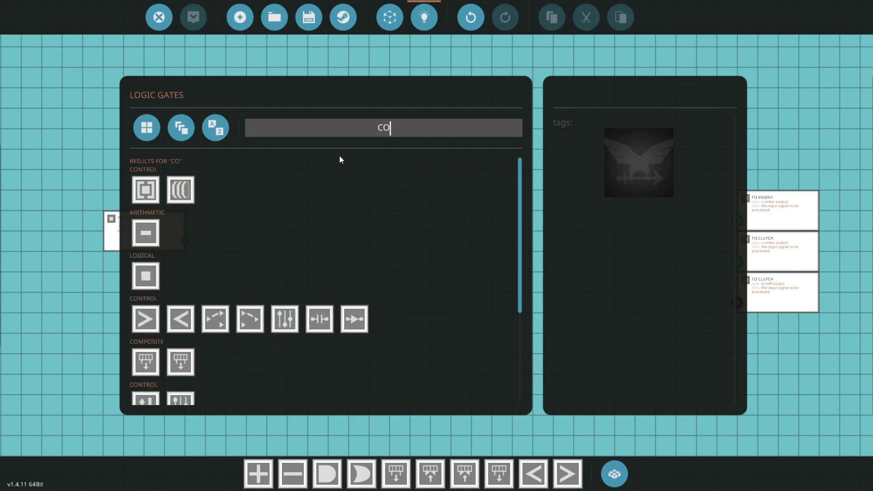
pyautogui.click(145, 232)
pyautogui.click(288, 179)
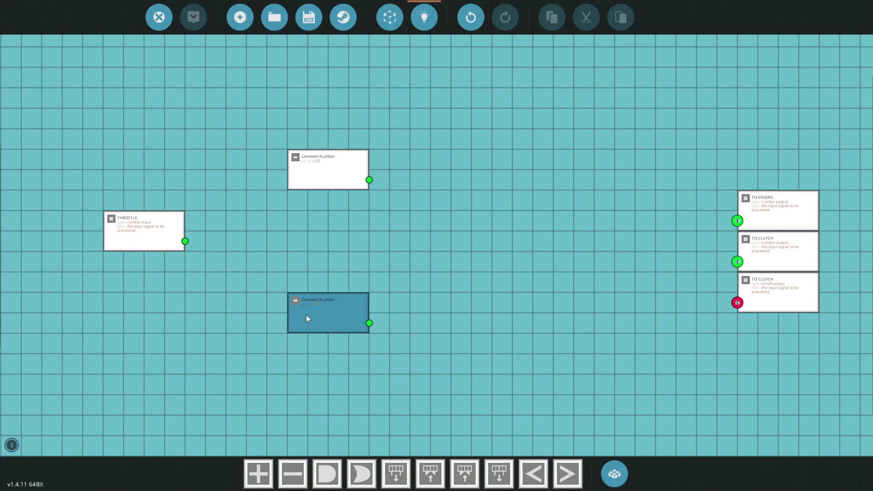
# Set the output value of both Constant Number gates to 1 and move the lower one further down
pyautogui.click(326, 171)
pyautogui.click(179, 93)
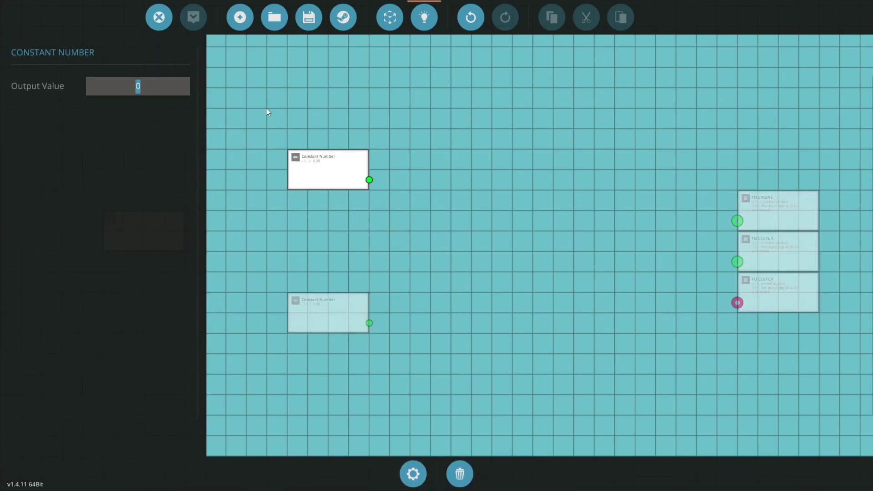
pyautogui.write('1')
pyautogui.click(303, 302)
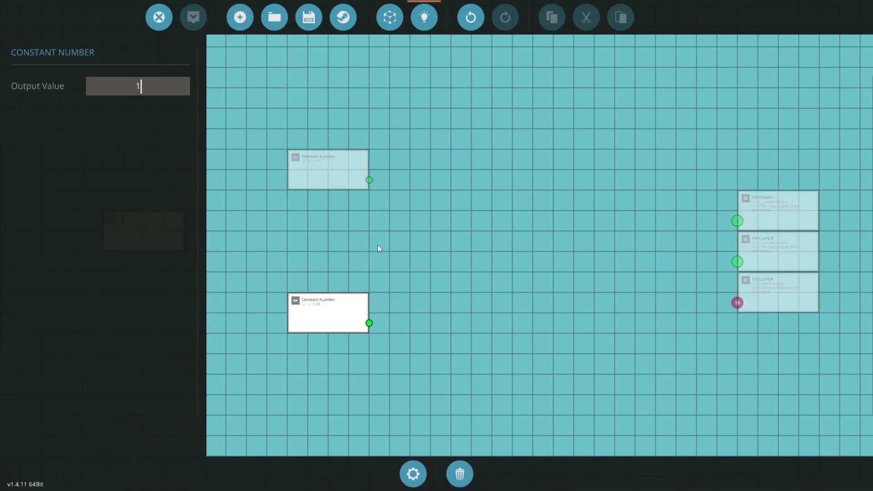
pyautogui.click(367, 208)
pyautogui.click(345, 181)
pyautogui.click(332, 304)
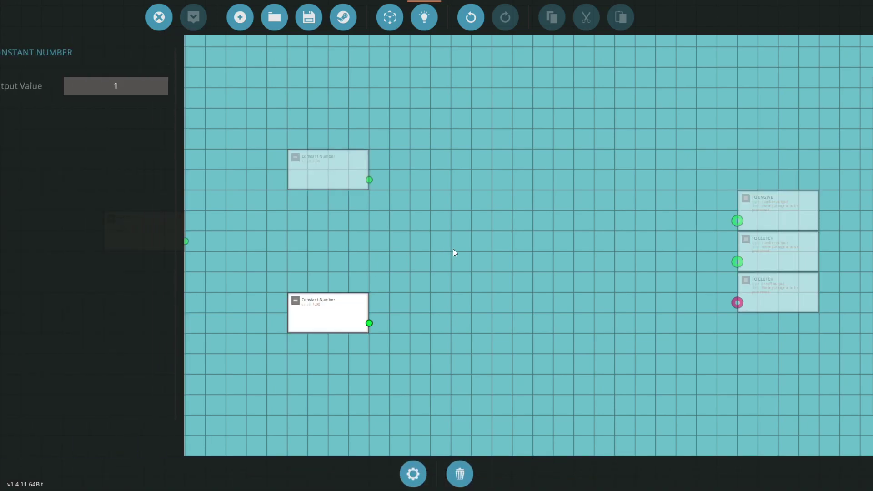
pyautogui.click(453, 249)
pyautogui.moveTo(302, 332); pyautogui.dragTo(304, 394)
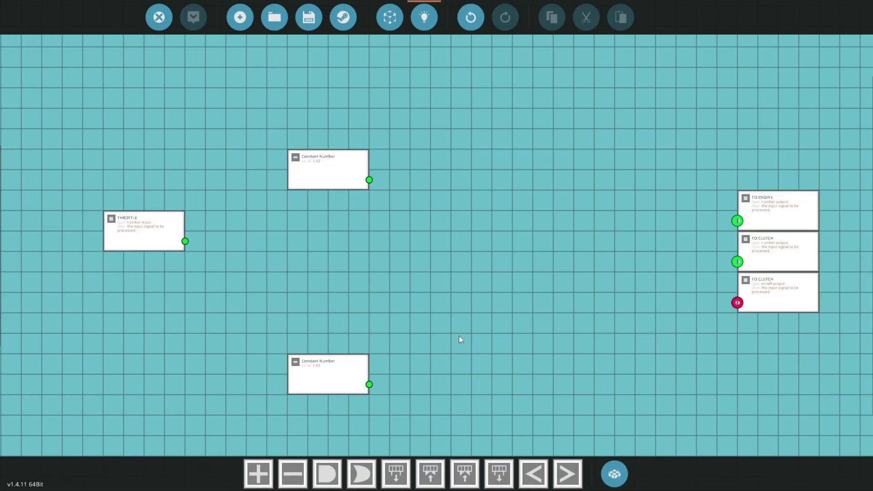
# Stack three Threshold gates between the two Constant Number gates and wire THROTTLE to all three threshold inputs
pyautogui.press('Tab')
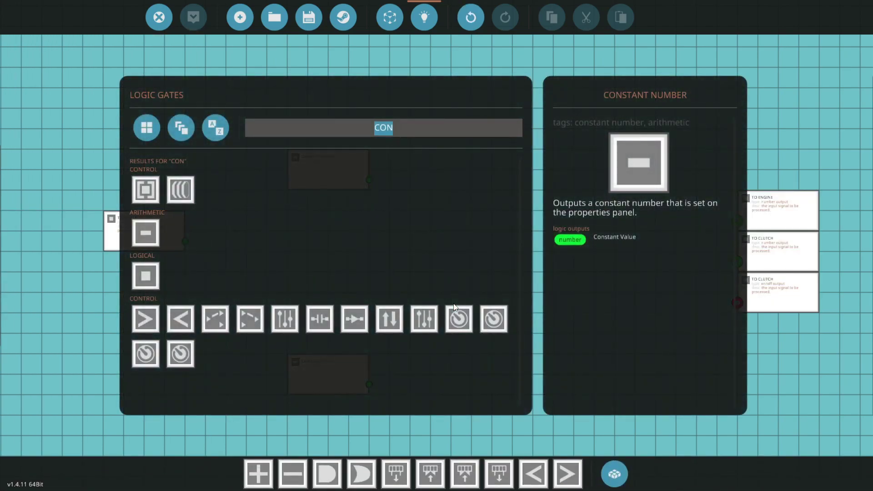
pyautogui.write('THR')
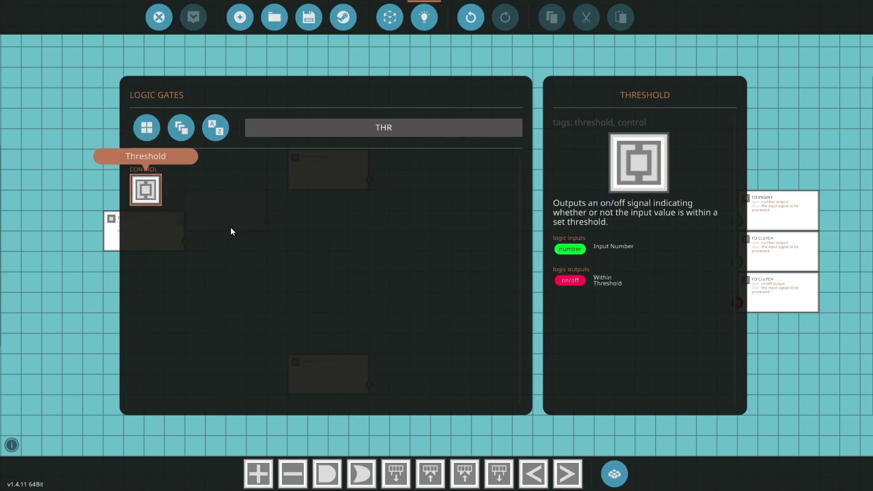
pyautogui.press('Return')
pyautogui.click(302, 217)
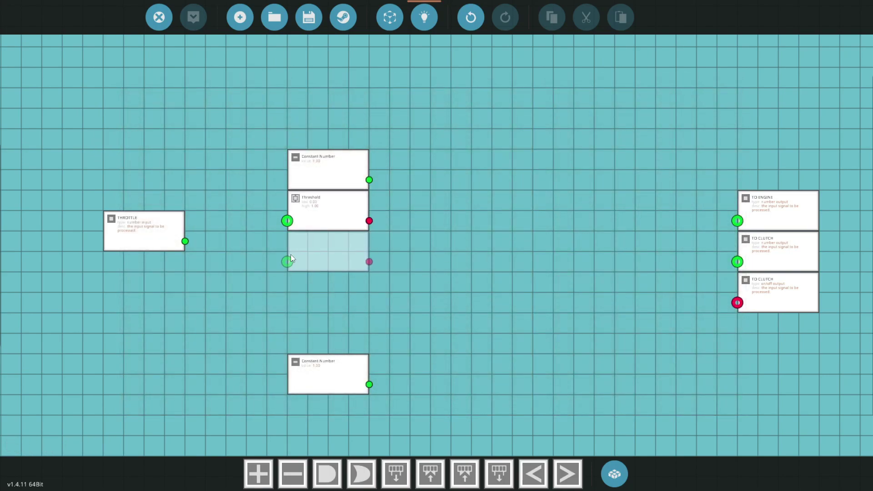
pyautogui.click(290, 254)
pyautogui.click(300, 282)
pyautogui.moveTo(322, 258); pyautogui.dragTo(321, 293)
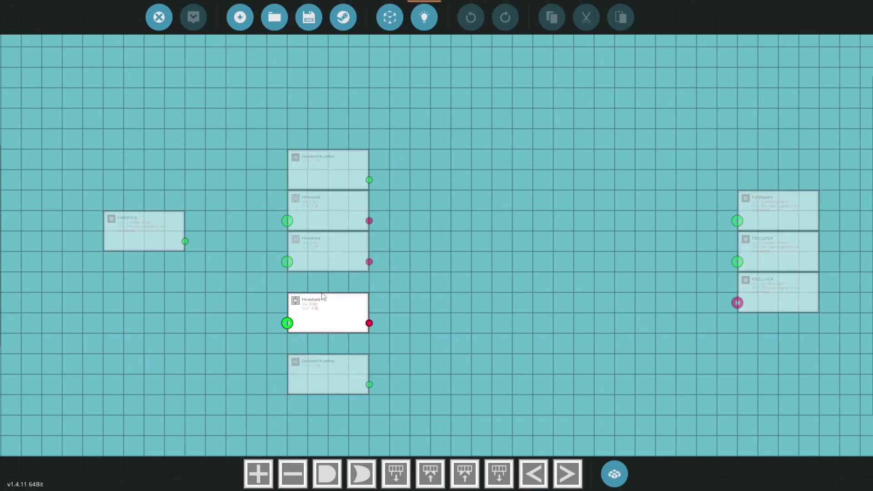
pyautogui.click(323, 275)
pyautogui.moveTo(324, 362); pyautogui.dragTo(322, 332)
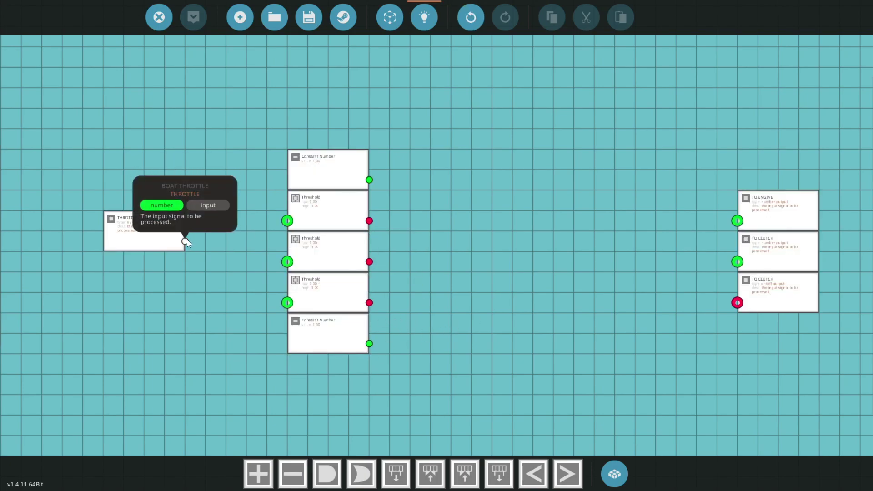
pyautogui.moveTo(185, 241); pyautogui.dragTo(287, 302)
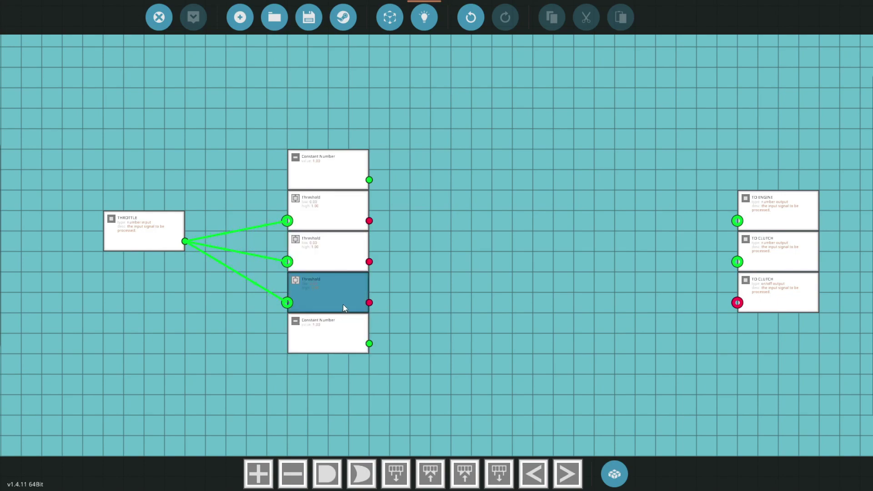
# Add two Numerical Switchbox gates beside the constants and wire each Constant Number to the first number input of its neighbouring switchbox
pyautogui.doubleClick(362, 332)
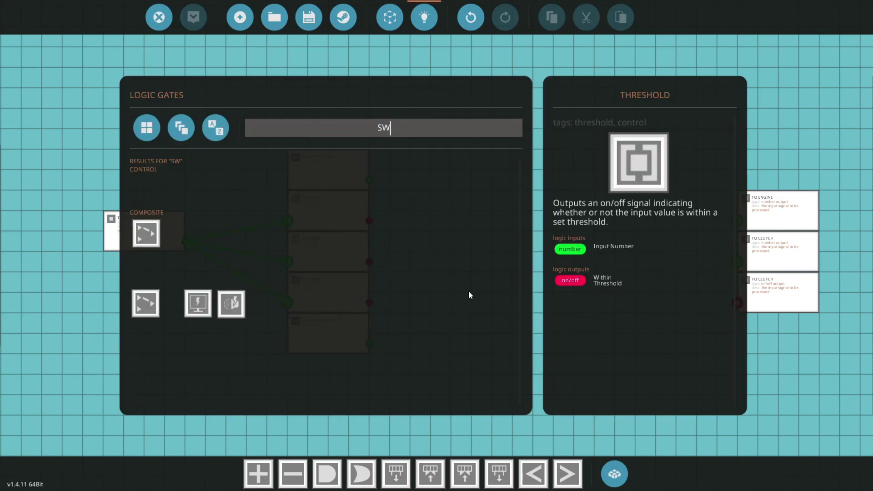
pyautogui.click(139, 190)
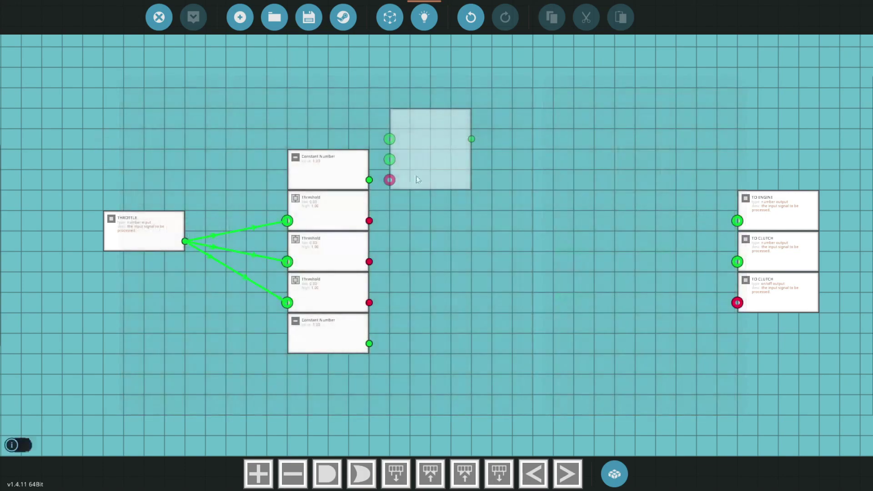
pyautogui.keyDown('shift'); pyautogui.click(451, 221); pyautogui.keyUp('shift')
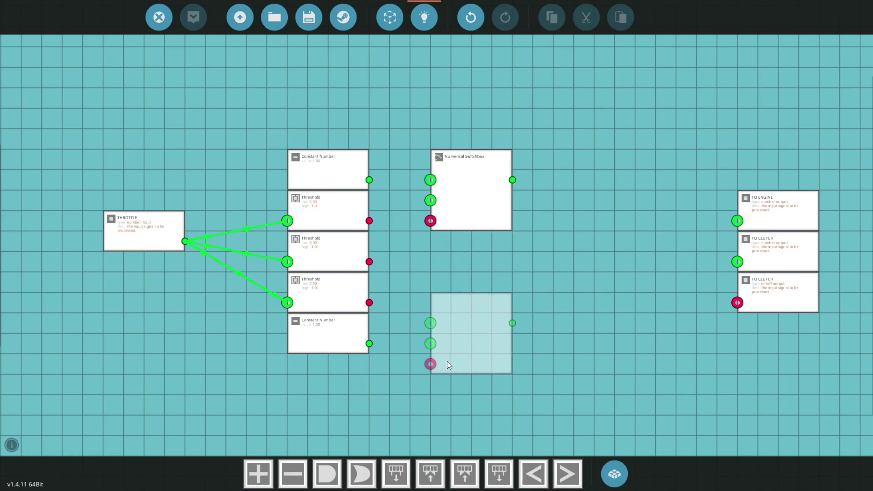
pyautogui.click(450, 364)
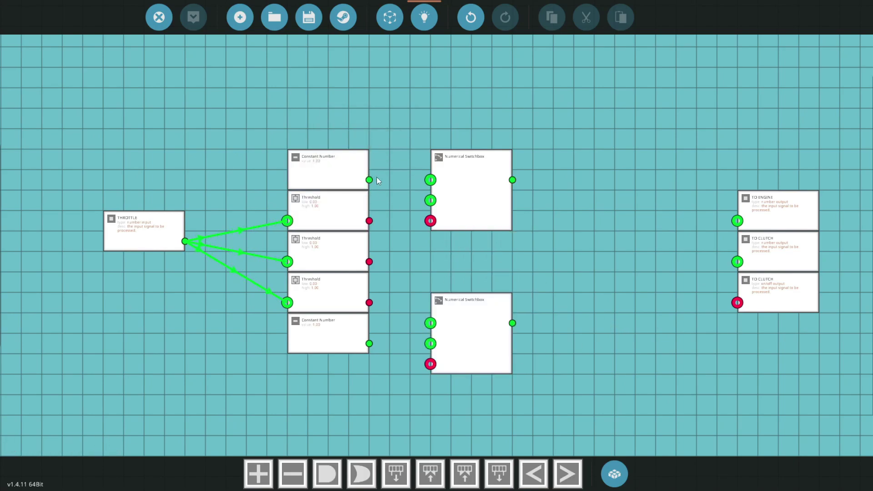
pyautogui.moveTo(369, 181); pyautogui.dragTo(430, 180)
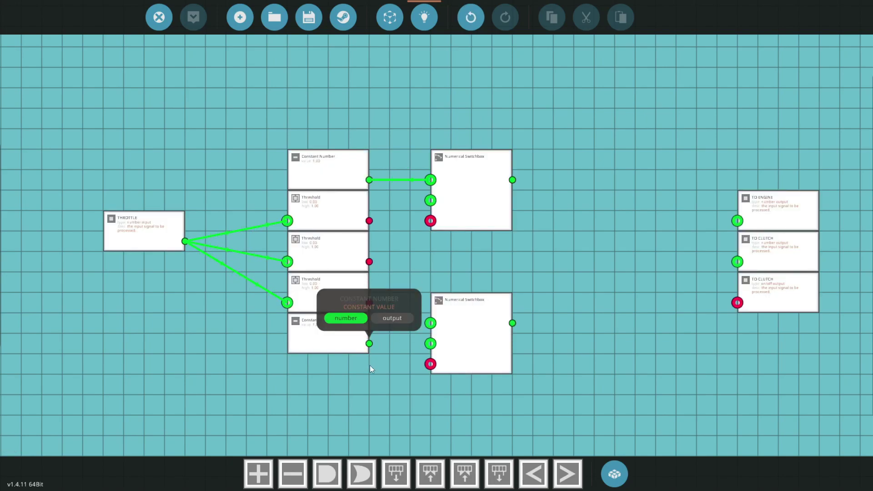
pyautogui.moveTo(369, 343); pyautogui.dragTo(470, 353)
# Set the top Threshold's low limit to 0.2, and the middle Threshold's high and low limits both to .19
pyautogui.click(321, 214)
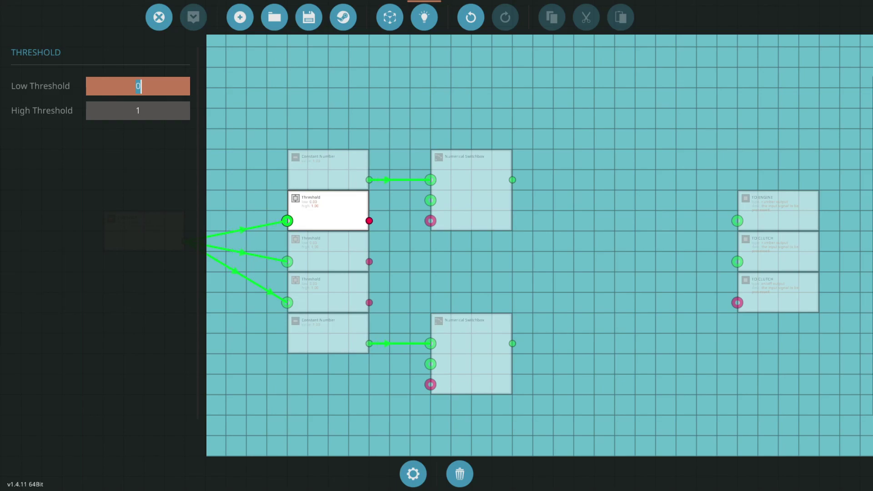
pyautogui.click(327, 115)
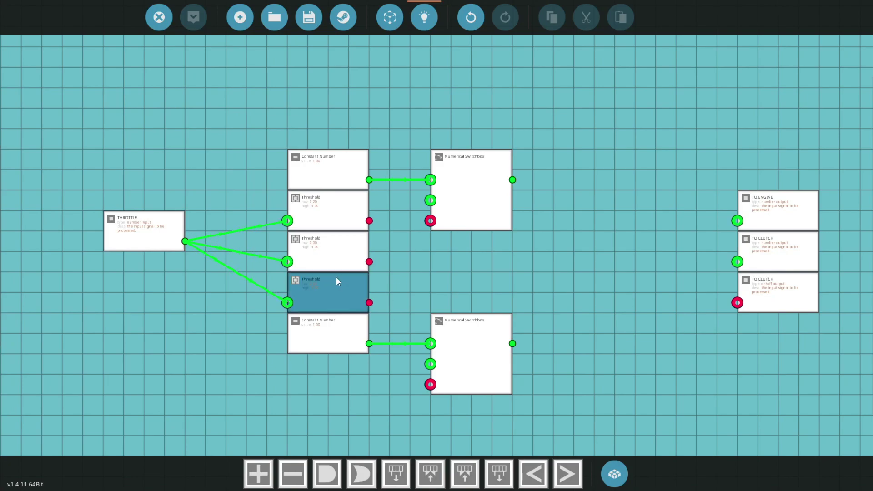
pyautogui.click(332, 258)
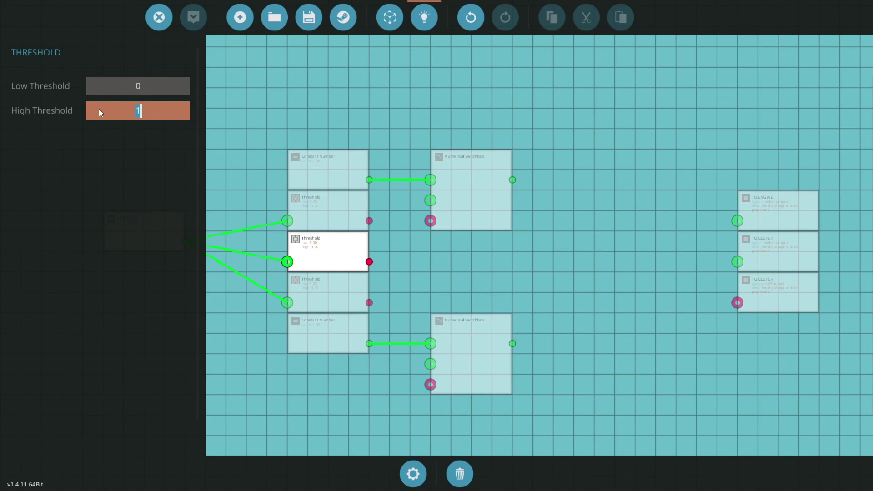
pyautogui.press('BackSpace')
pyautogui.write('.19')
pyautogui.press('Return')
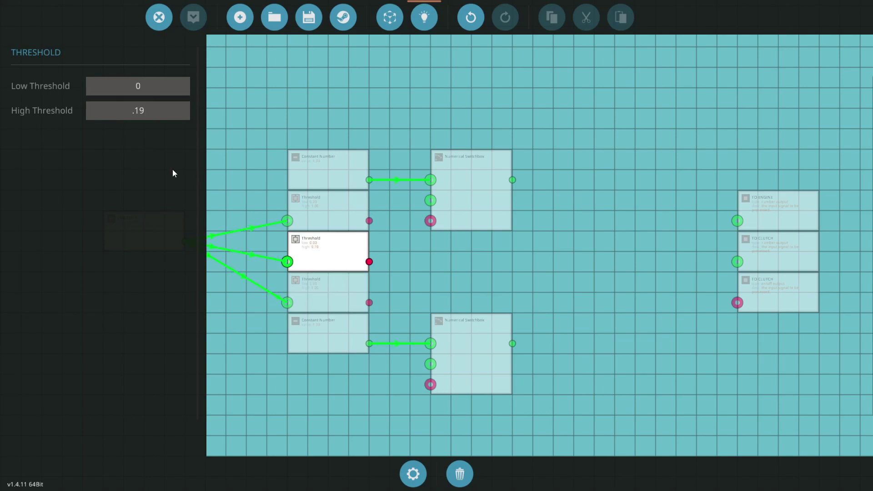
pyautogui.write('.19')
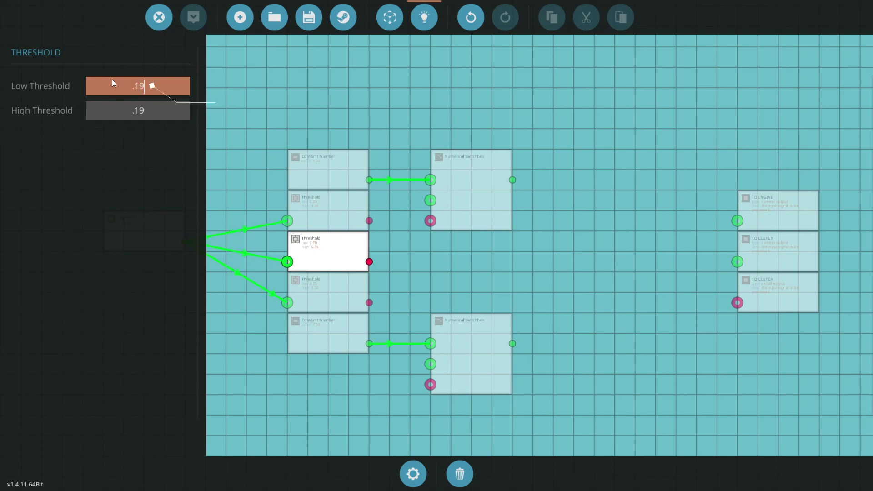
pyautogui.press('Return')
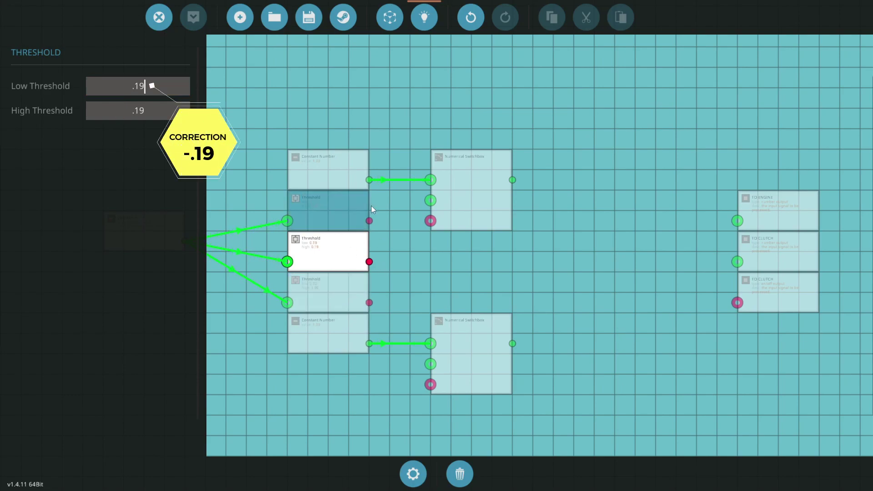
# Set the bottom Threshold's low limit to -.2
pyautogui.click(304, 292)
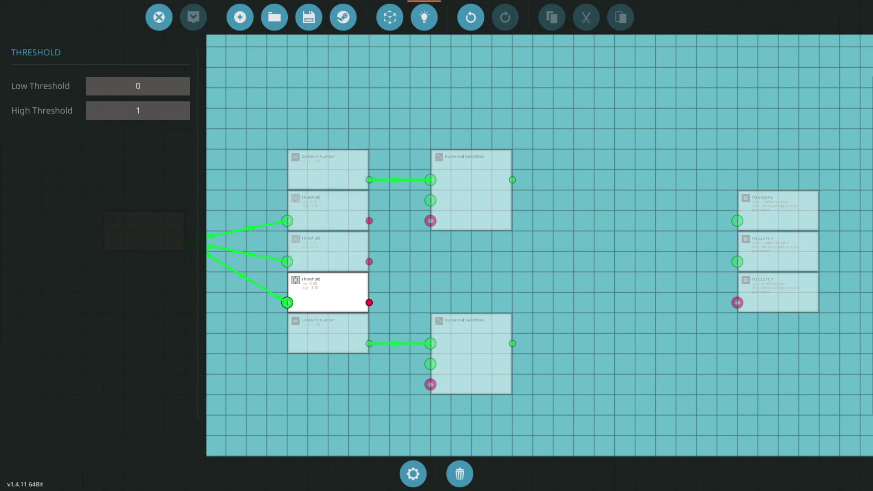
pyautogui.click(138, 86)
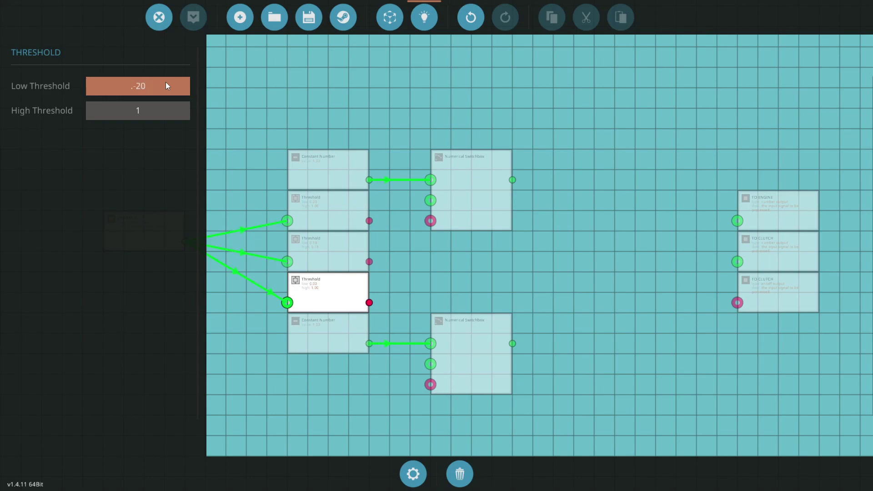
pyautogui.press('Return')
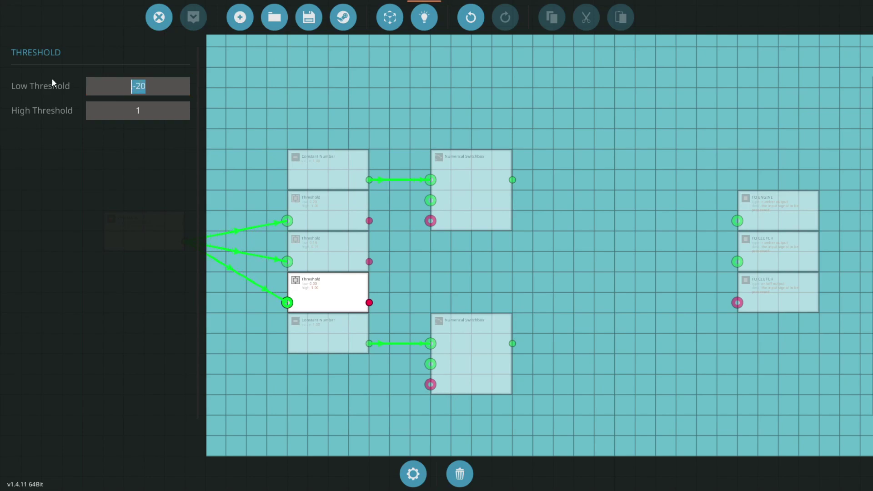
pyautogui.write('-.2')
pyautogui.click(577, 299)
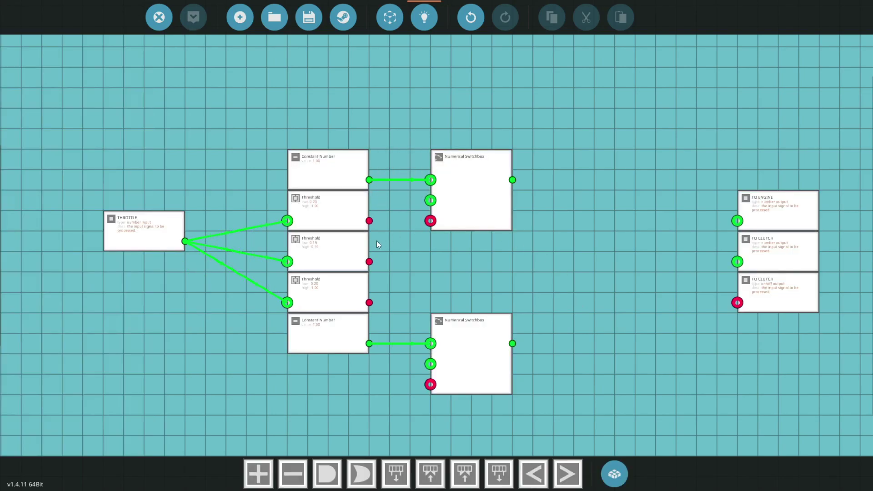
# Wire the top Threshold to the upper switchbox's on/off input, and the bottom Threshold to the lower switchbox and the on/off TO CLUTCH output
pyautogui.moveTo(370, 221); pyautogui.dragTo(430, 220)
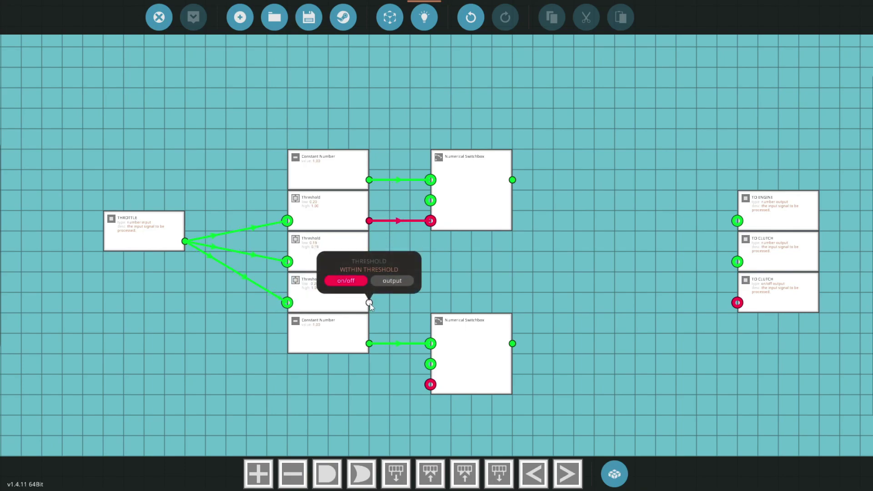
pyautogui.moveTo(369, 303); pyautogui.dragTo(425, 387)
pyautogui.moveTo(370, 304); pyautogui.dragTo(737, 303)
pyautogui.moveTo(650, 274); pyautogui.dragTo(572, 271)
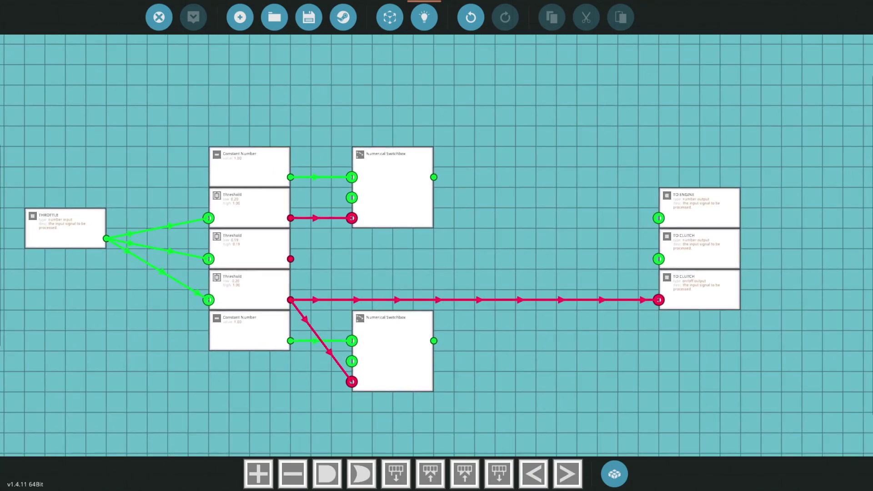
# Rename the on/off output node as TO GEAR BOX and return to the logic editor
pyautogui.click(390, 17)
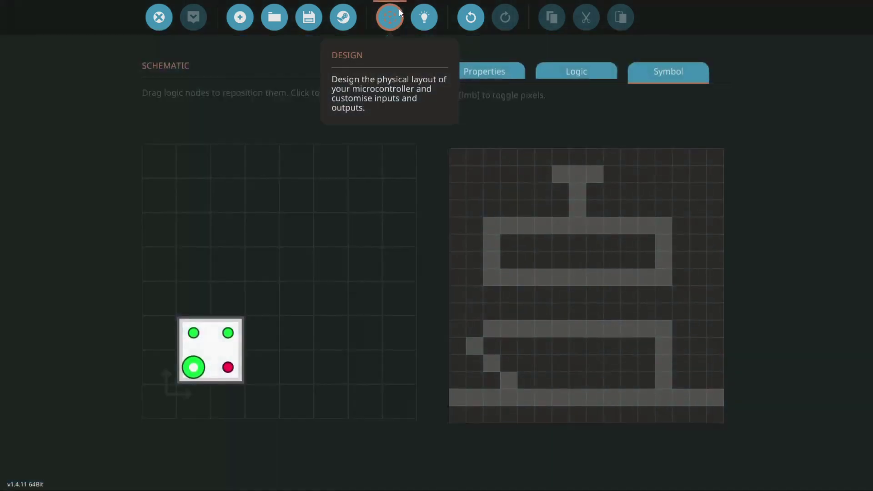
pyautogui.click(564, 77)
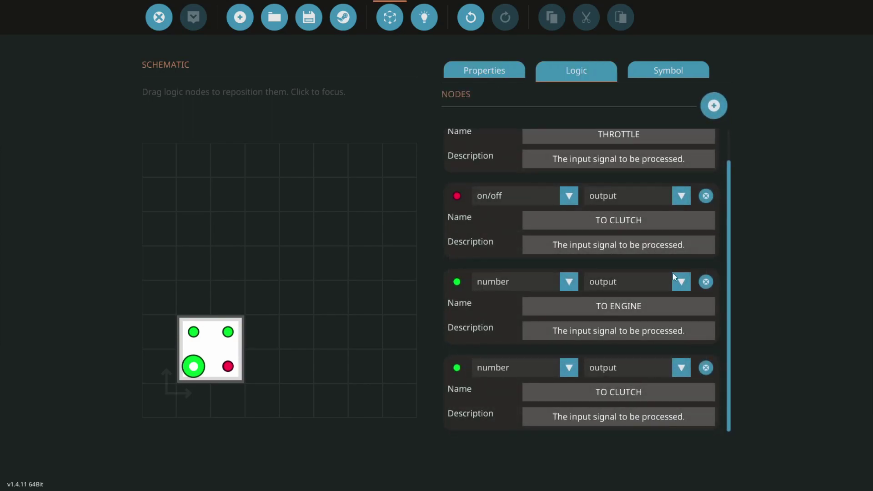
pyautogui.click(533, 220)
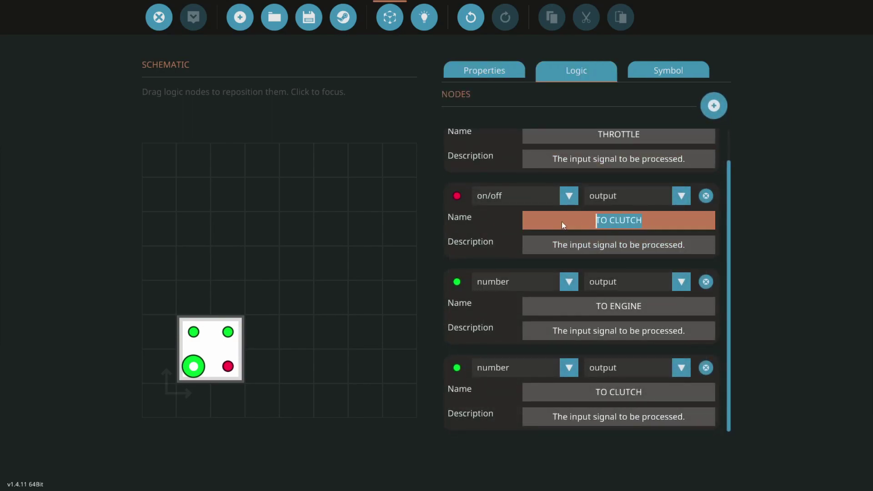
pyautogui.write('TO GEAR BOX')
pyautogui.press('Return')
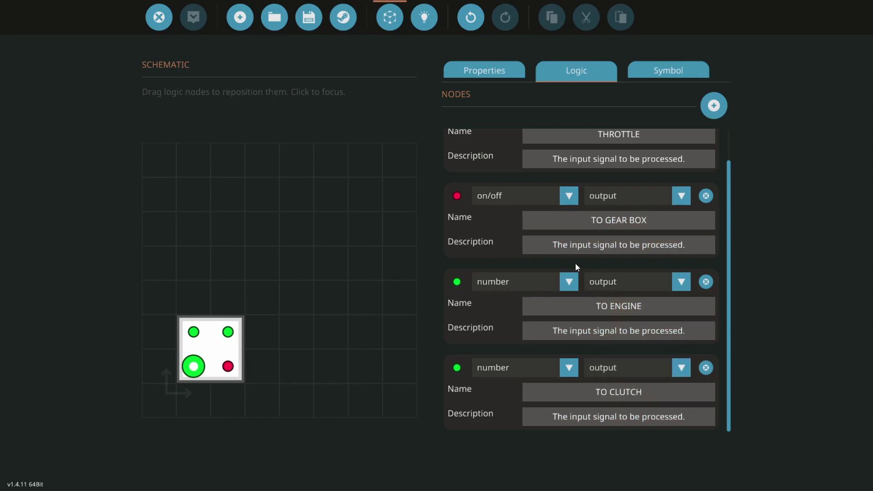
pyautogui.click(423, 17)
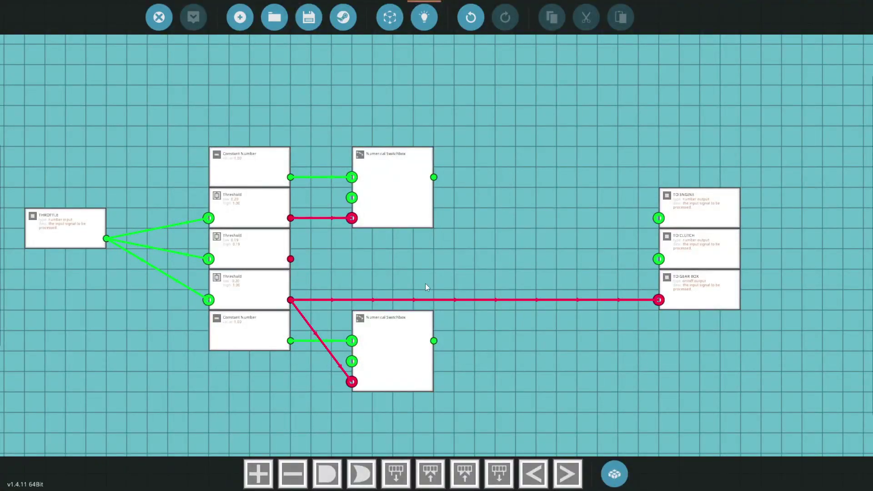
# Add an Up/Down Counter node beyond the upper Numerical Switchbox, and shift it and the three output nodes farther from the switchboxes
pyautogui.press('Tab')
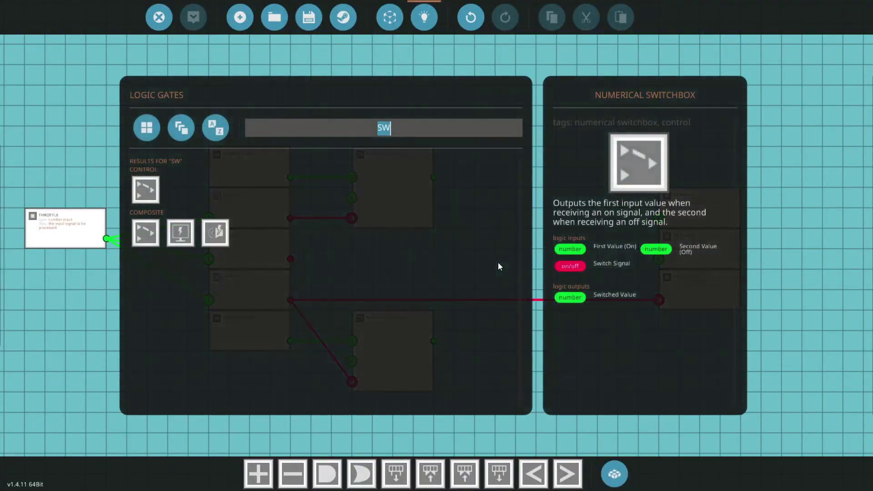
pyautogui.write('UP')
pyautogui.press('Return')
pyautogui.click(366, 167)
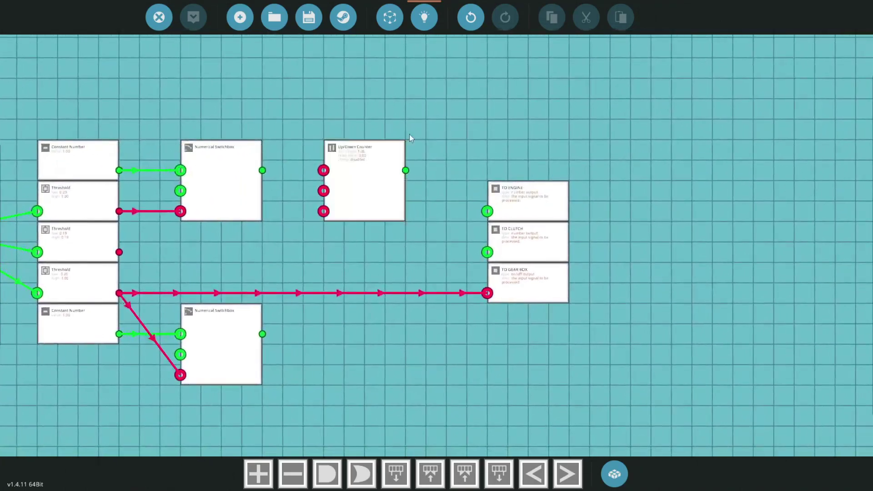
pyautogui.moveTo(308, 97); pyautogui.dragTo(649, 351)
pyautogui.moveTo(525, 287); pyautogui.dragTo(793, 286)
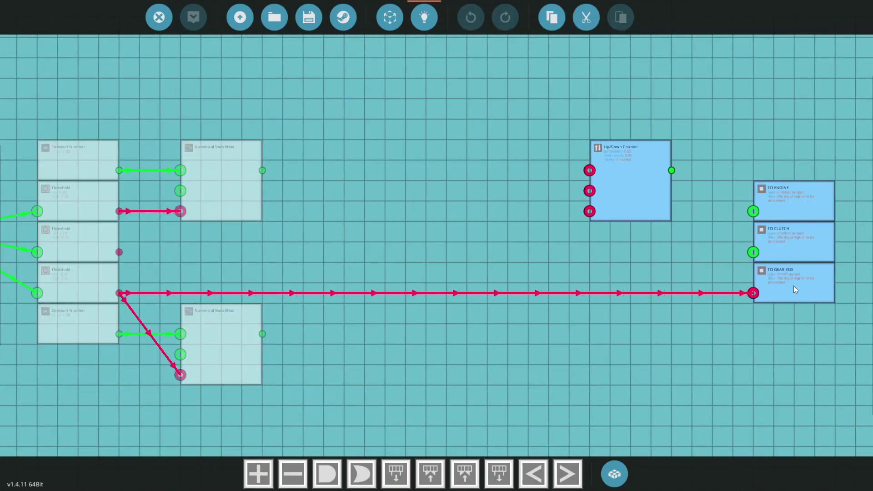
pyautogui.click(657, 363)
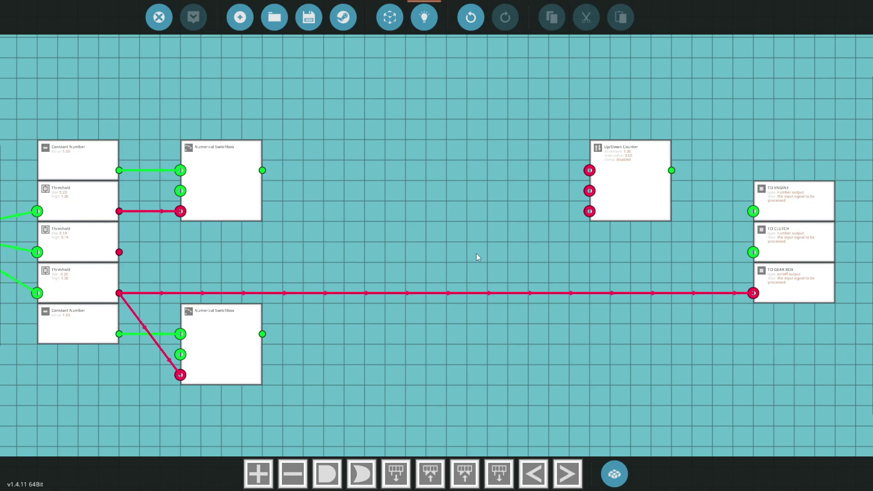
# Place an Add node and a Greater Than node in the gap between the upper Numerical Switchbox and the Up/Down Counter
pyautogui.press('Tab')
pyautogui.write('ADD')
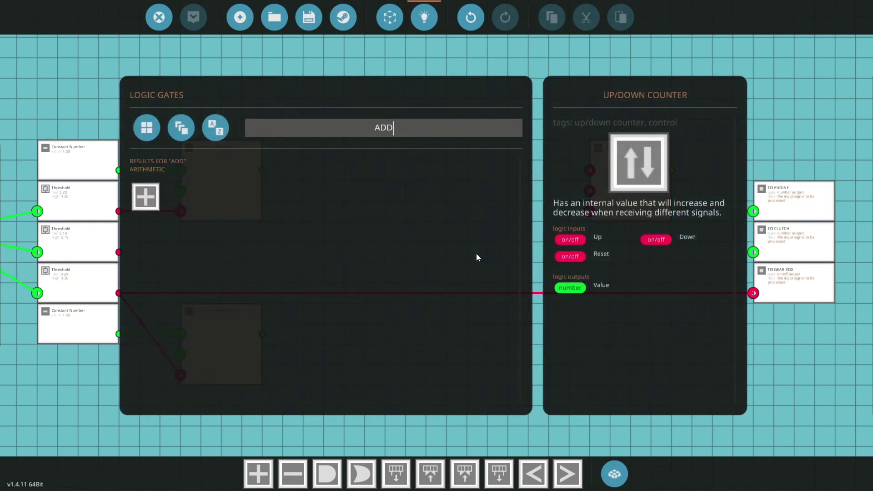
pyautogui.press('Return')
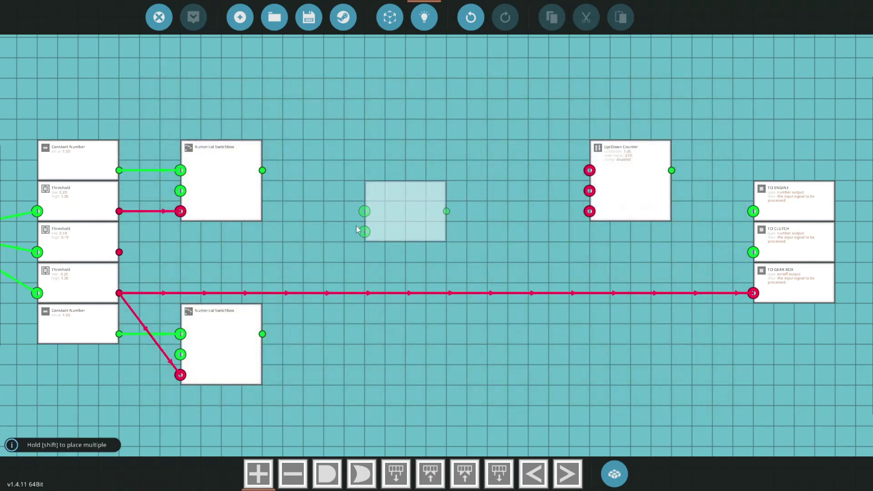
pyautogui.click(317, 195)
pyautogui.press('space')
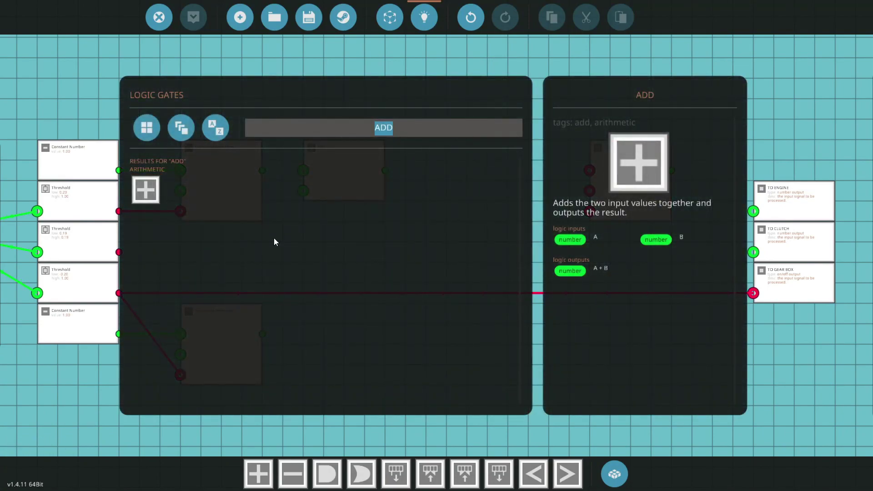
pyautogui.write('GREA')
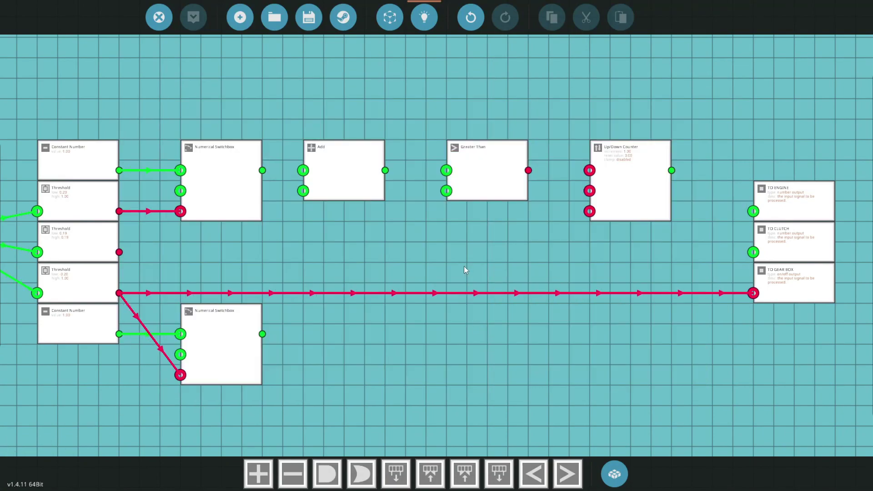
# Wire both switchboxes through Add and Greater Than's first input to the counter's Up input, and the middle Threshold to its Reset input
pyautogui.moveTo(262, 334); pyautogui.dragTo(303, 190)
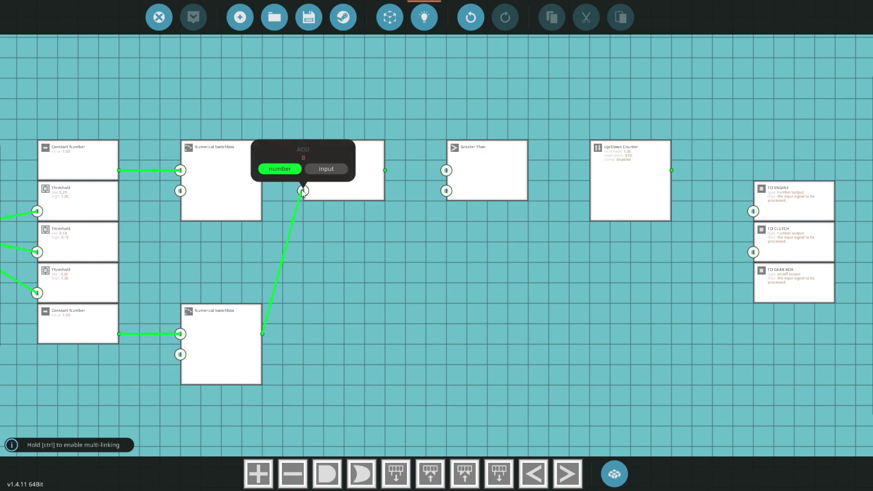
pyautogui.moveTo(262, 170); pyautogui.dragTo(303, 170)
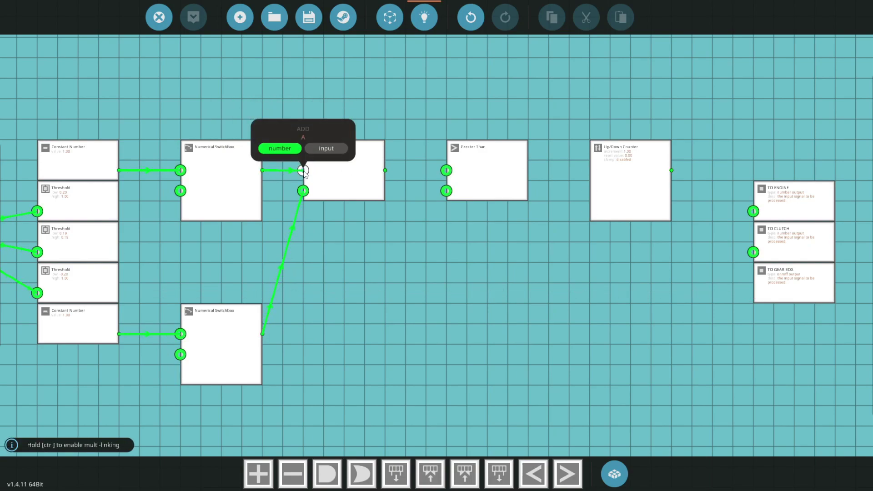
pyautogui.moveTo(386, 170); pyautogui.dragTo(446, 170)
pyautogui.moveTo(528, 170); pyautogui.dragTo(590, 172)
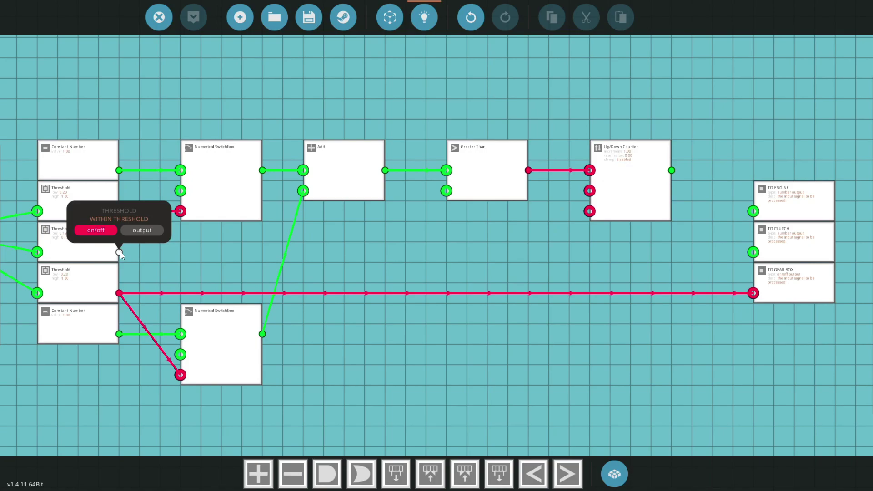
pyautogui.moveTo(120, 251); pyautogui.dragTo(589, 216)
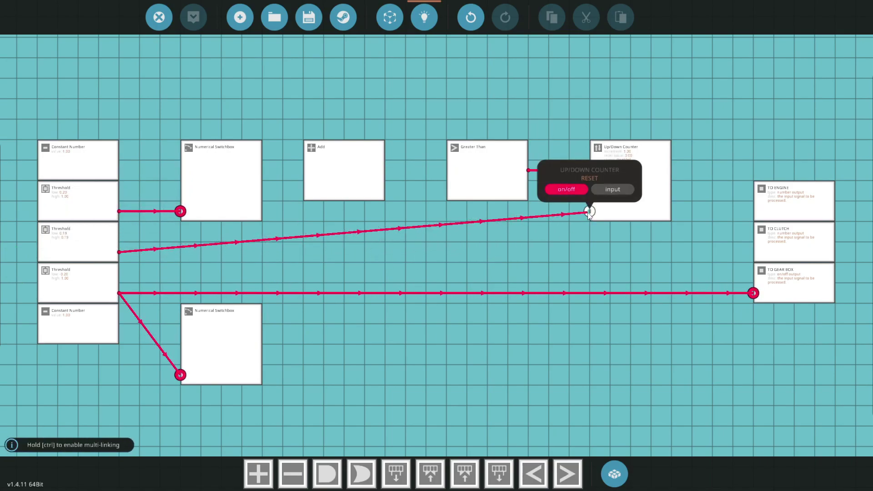
# Enable clamping on the Up/Down Counter and set its minimum to .25
pyautogui.click(627, 207)
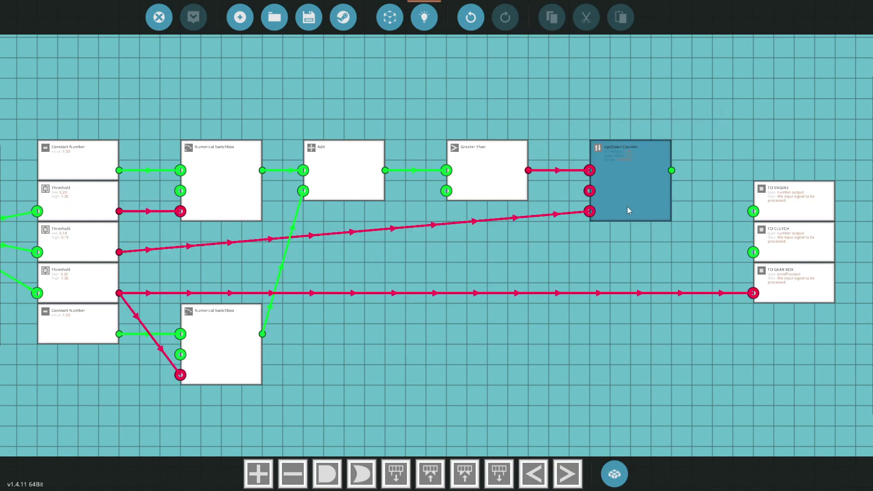
pyautogui.doubleClick(632, 195)
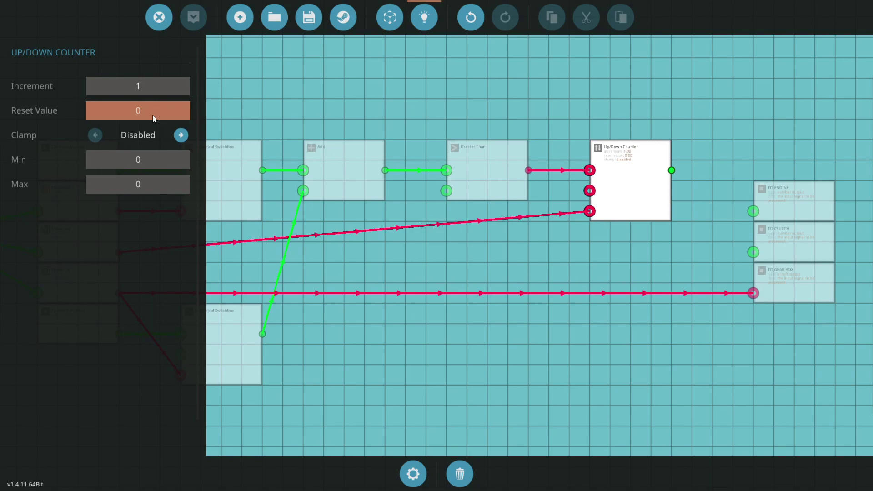
pyautogui.click(183, 135)
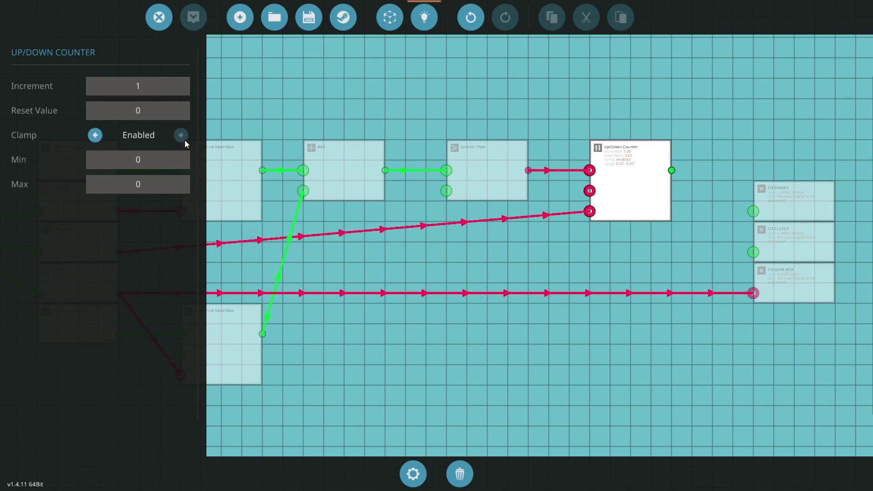
pyautogui.click(162, 157)
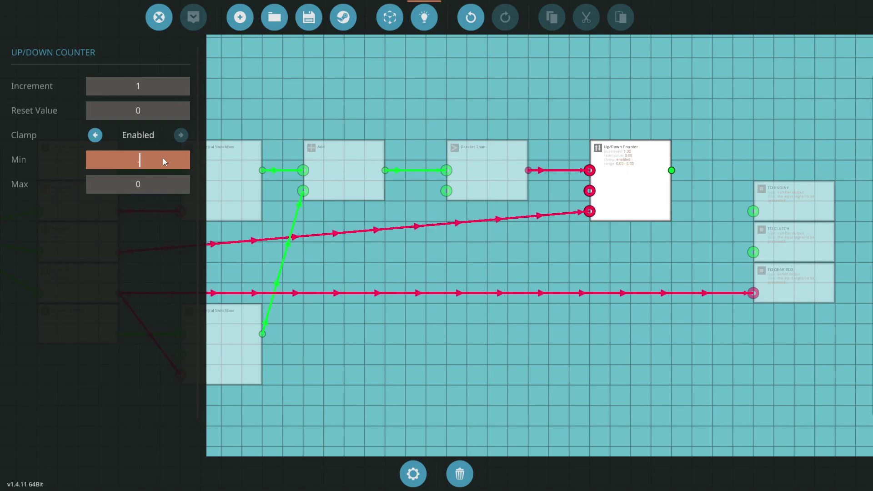
pyautogui.write('.25')
pyautogui.click(438, 282)
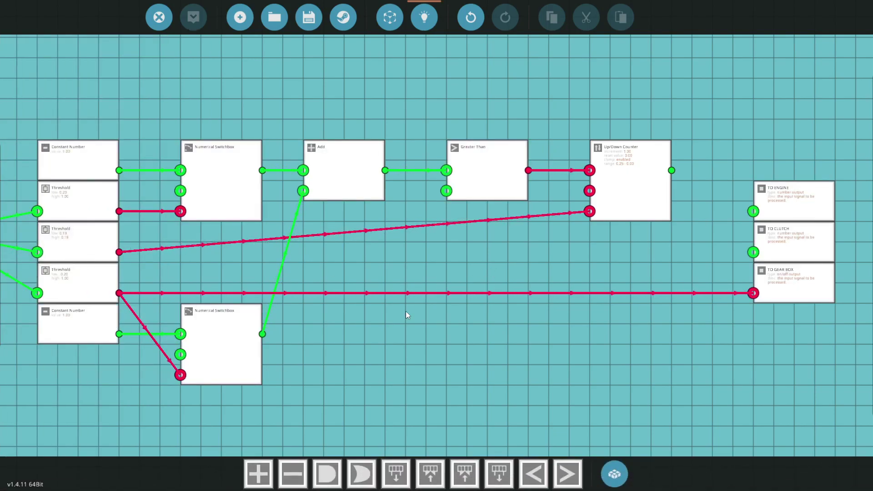
# Wire the Up/Down Counter to TO CLUTCH, move TO ENGINE well above it, and align TO CLUTCH with the counter
pyautogui.moveTo(439, 313); pyautogui.dragTo(446, 296)
pyautogui.moveTo(628, 268); pyautogui.dragTo(424, 281)
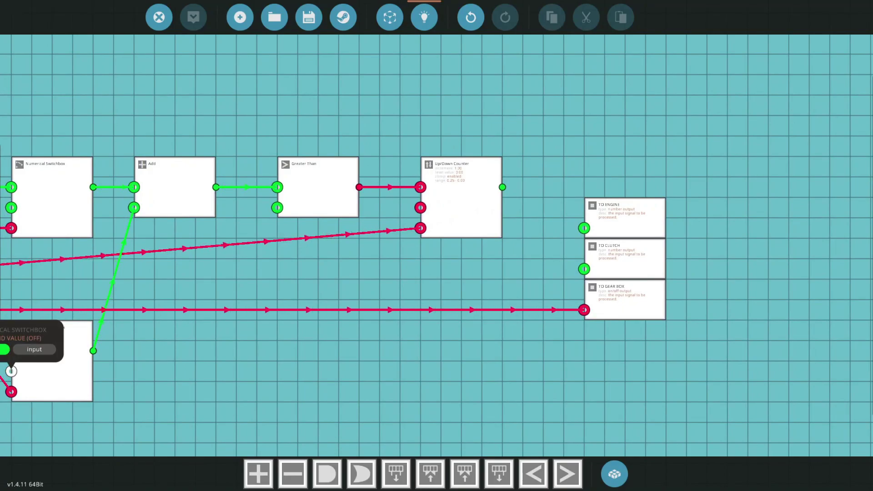
pyautogui.moveTo(502, 187); pyautogui.dragTo(583, 268)
pyautogui.moveTo(626, 219); pyautogui.dragTo(627, 75)
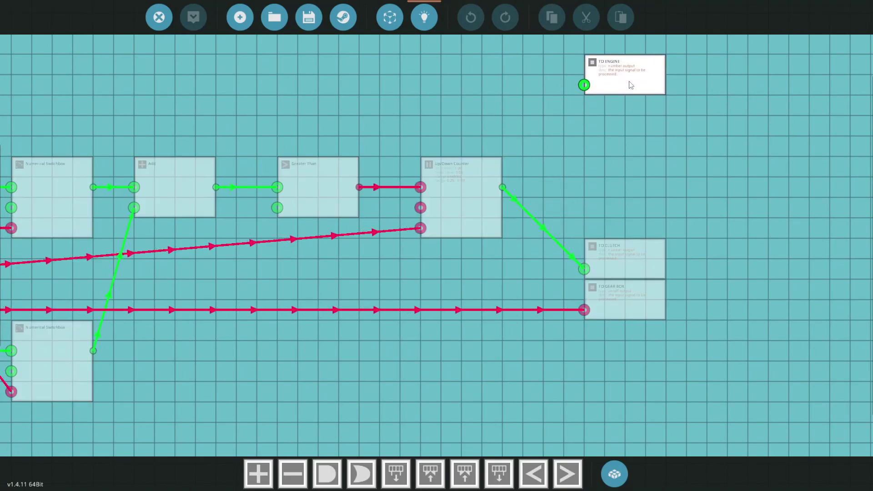
pyautogui.moveTo(621, 256); pyautogui.dragTo(621, 174)
# Place an ABS node above the upper Constant Number and wire the THROTTLE input into it
pyautogui.scroll(-2, 431, 252)
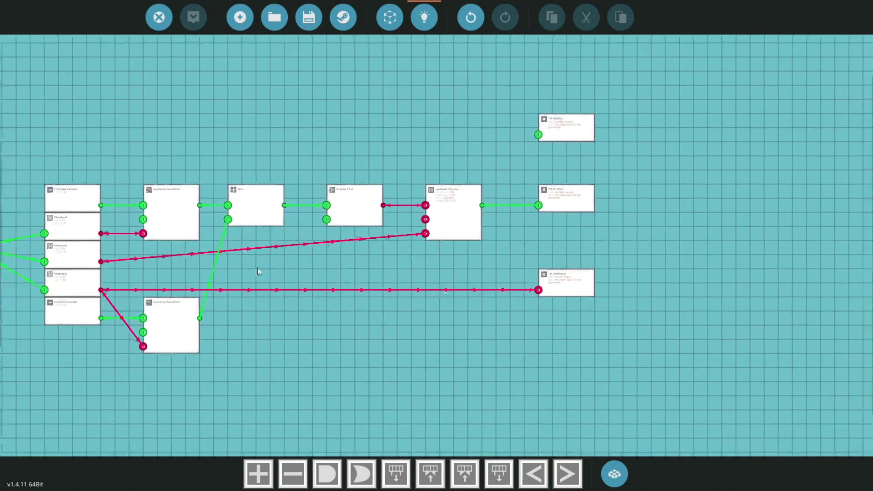
pyautogui.moveTo(244, 278); pyautogui.dragTo(346, 301)
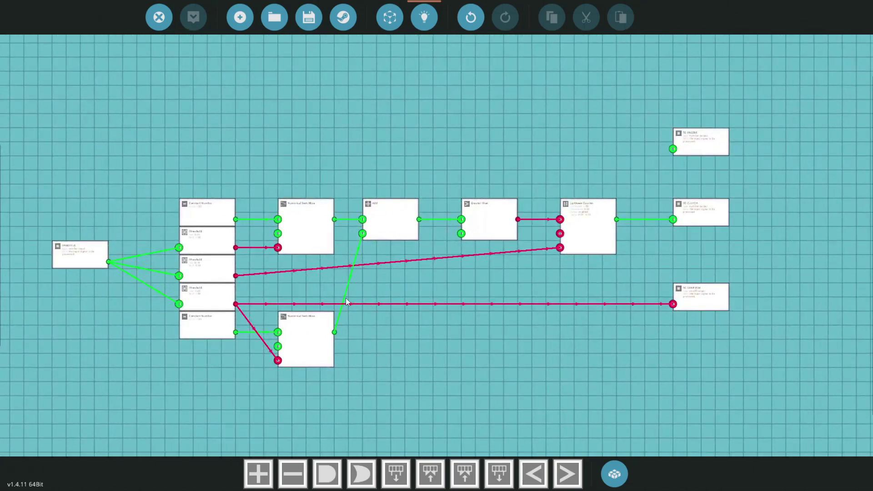
pyautogui.moveTo(124, 147); pyautogui.dragTo(185, 201)
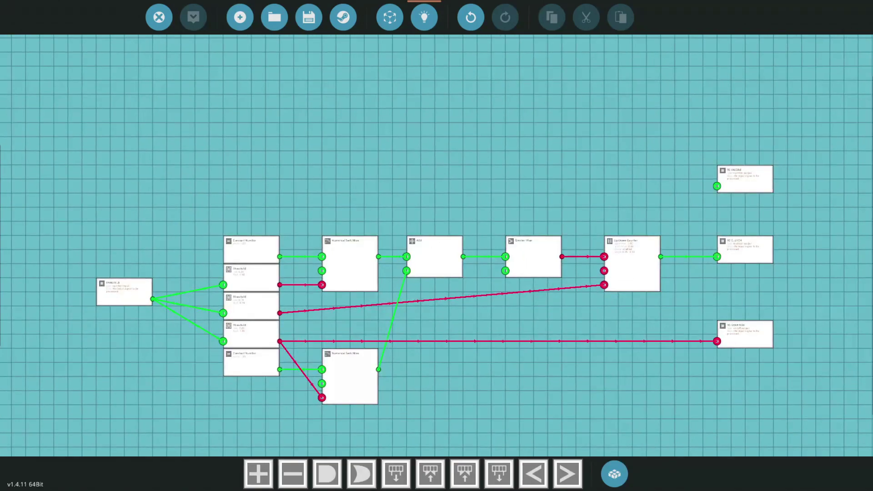
pyautogui.press('Tab')
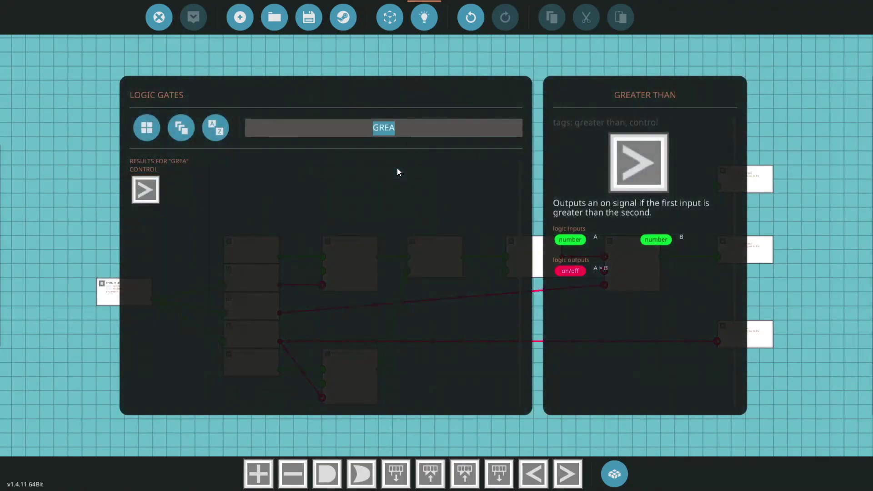
pyautogui.write('AND')
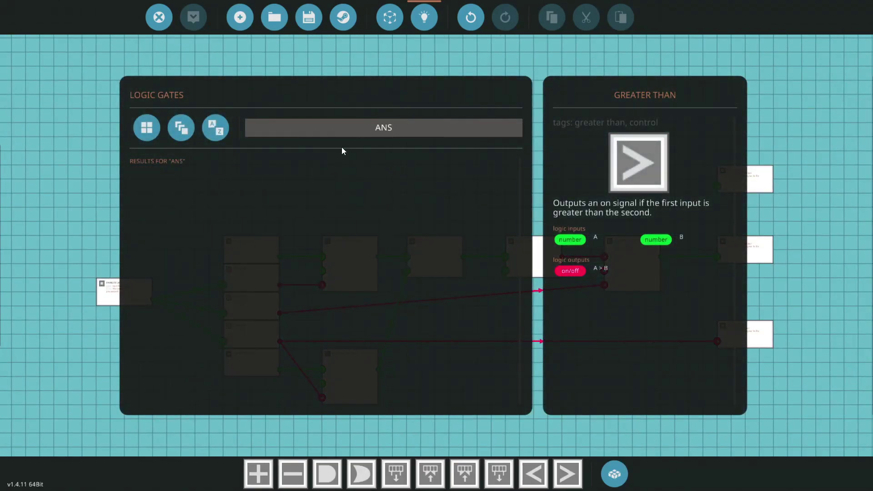
pyautogui.press('BackSpace')
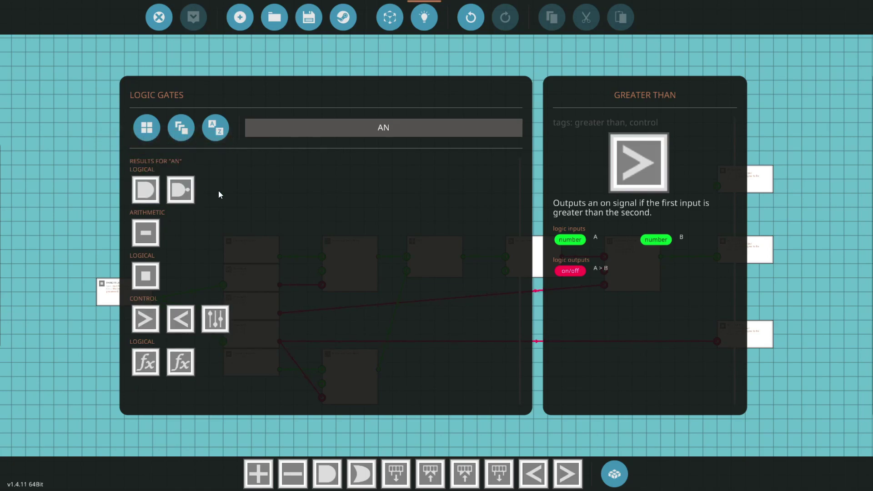
pyautogui.press('Return')
pyautogui.click(234, 196)
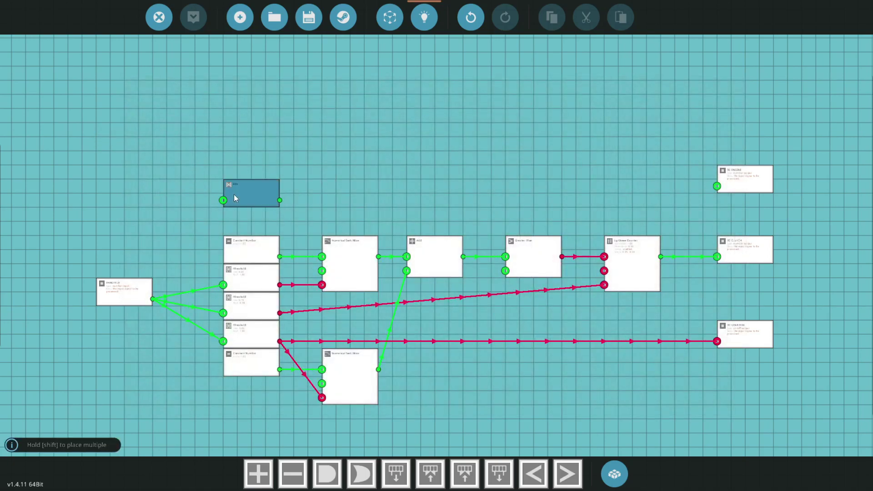
pyautogui.moveTo(153, 299); pyautogui.dragTo(222, 201)
# Place a Clamp node beside the ABS node, feed it the absolute value, and wire its output to TO ENGINE
pyautogui.press('Tab')
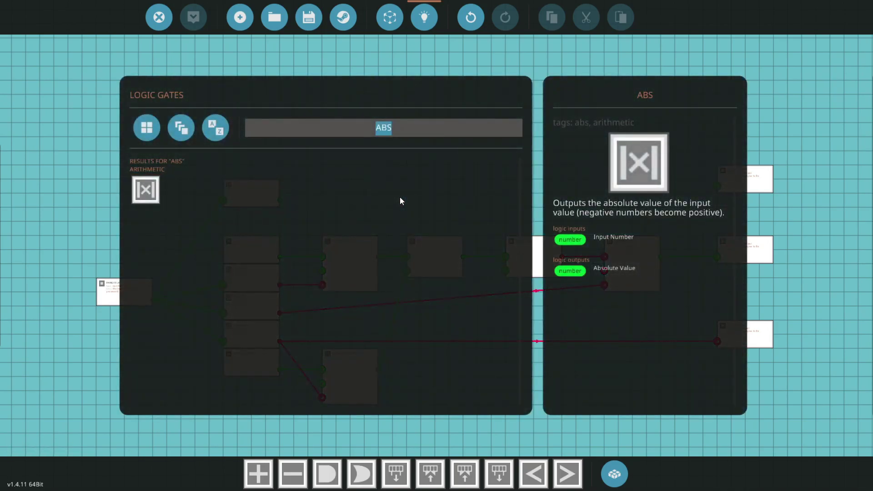
pyautogui.write('CLA')
pyautogui.click(146, 185)
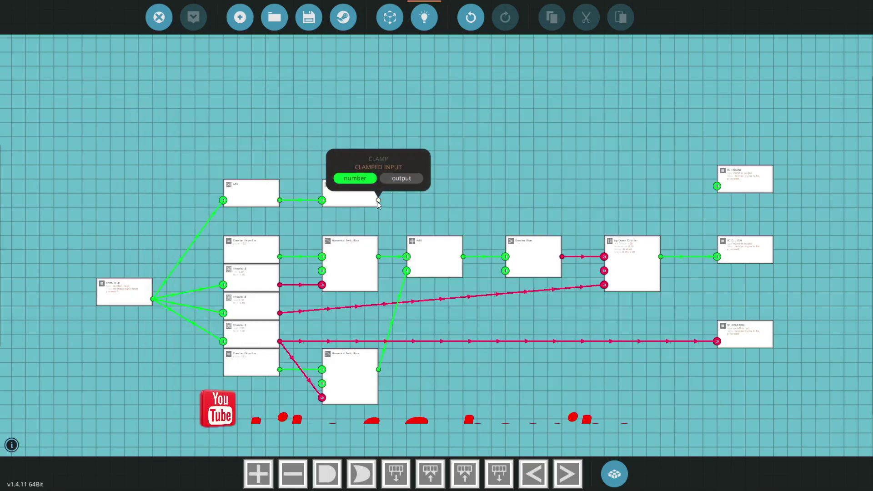
pyautogui.moveTo(378, 200); pyautogui.dragTo(713, 189)
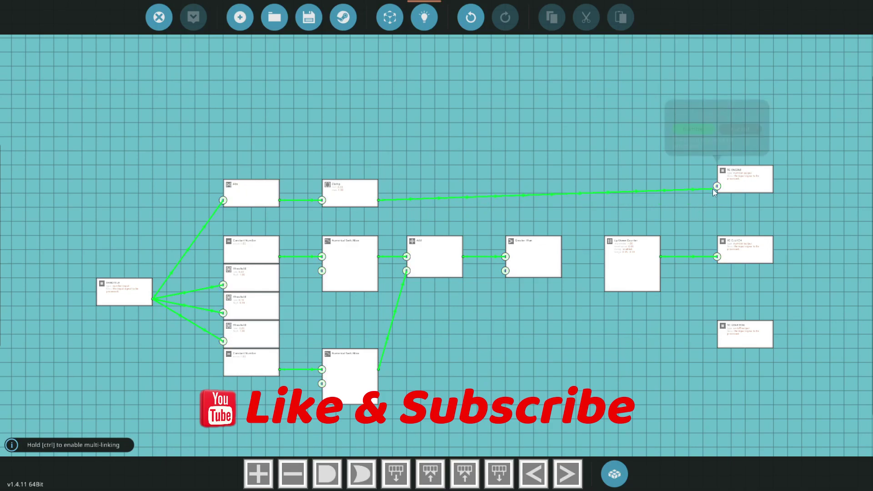
# Set the Clamp's minimum value to .1 and move TO ENGINE level with the Clamp
pyautogui.click(354, 199)
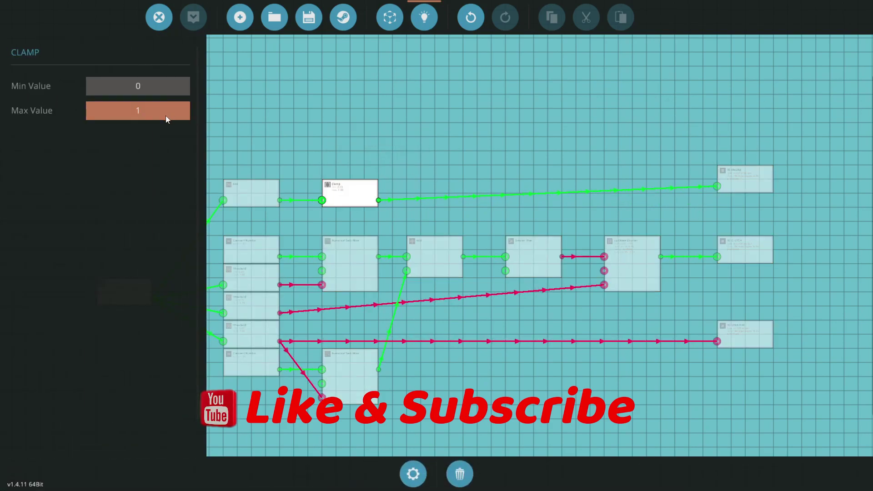
pyautogui.click(90, 85)
pyautogui.press('BackSpace')
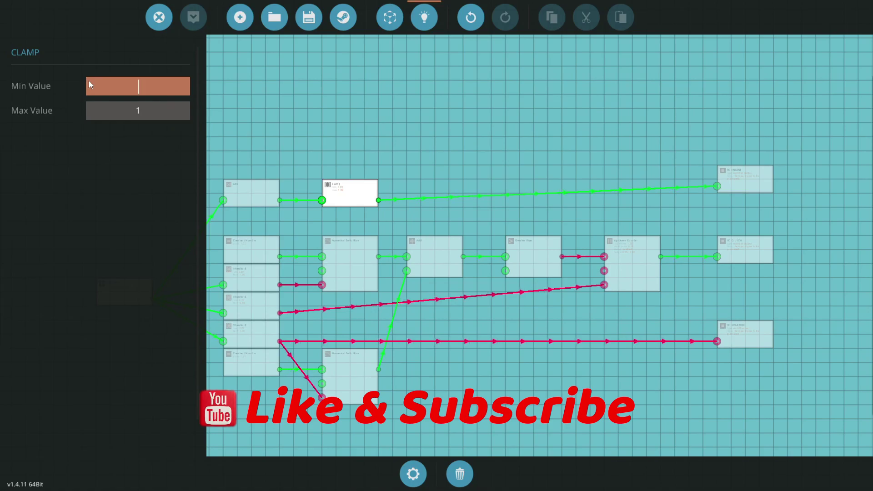
pyautogui.write('.1')
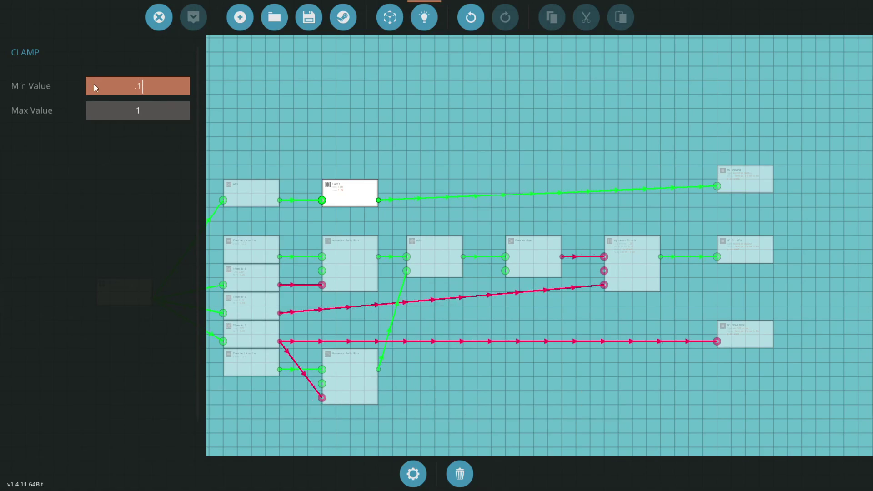
pyautogui.press('Return')
pyautogui.click(271, 131)
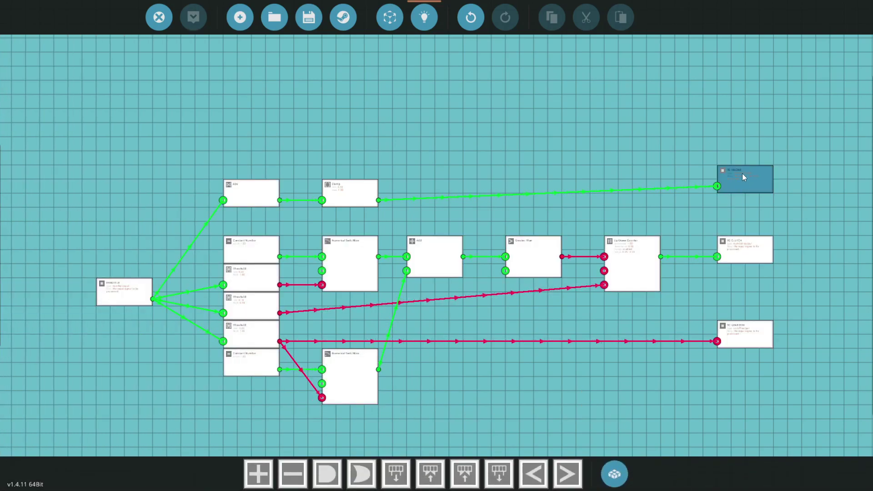
pyautogui.moveTo(742, 175); pyautogui.dragTo(743, 189)
# Leave the microcontroller editor and place the BOAT THROTTLE microcontroller on the floor grid behind the seat
pyautogui.click(207, 140)
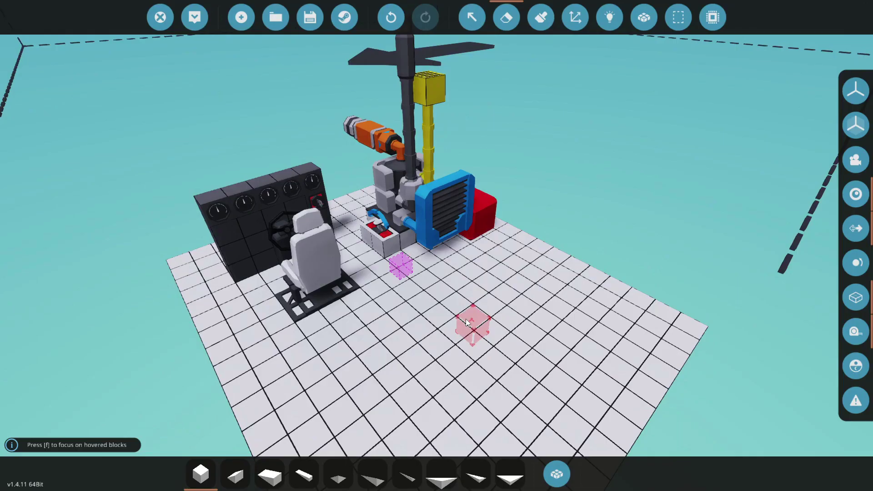
pyautogui.press('Tab')
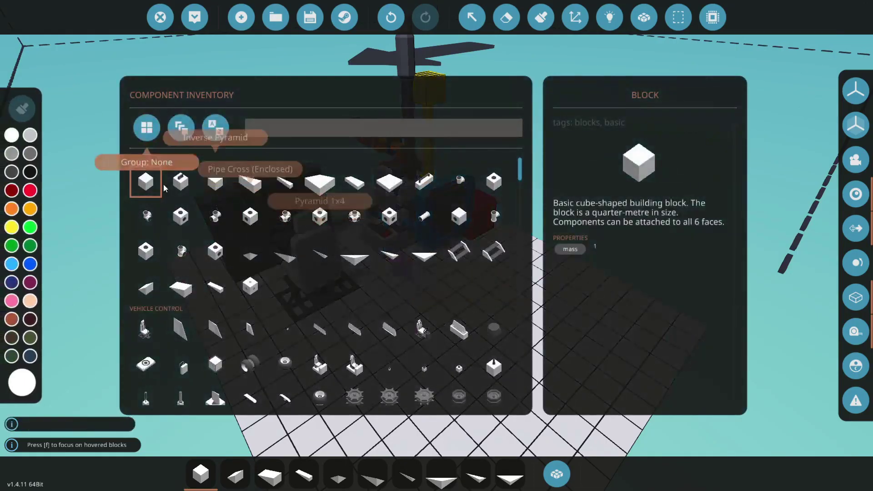
pyautogui.write('BOAT')
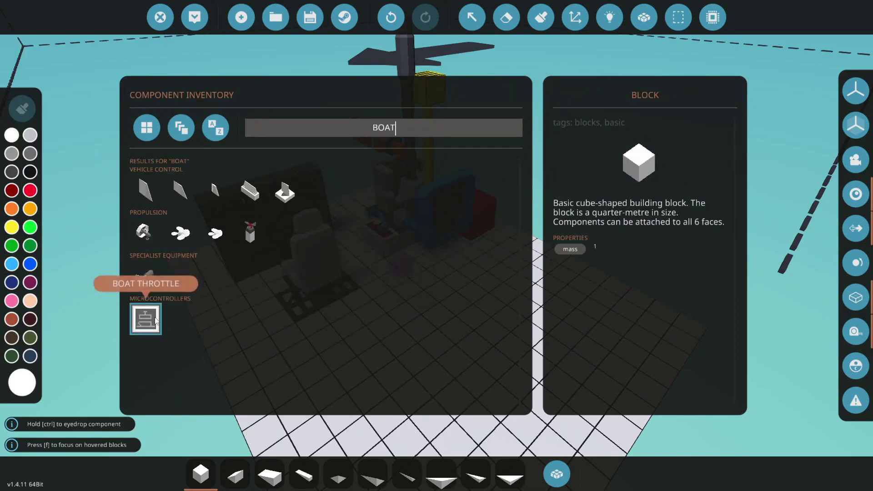
pyautogui.click(156, 320)
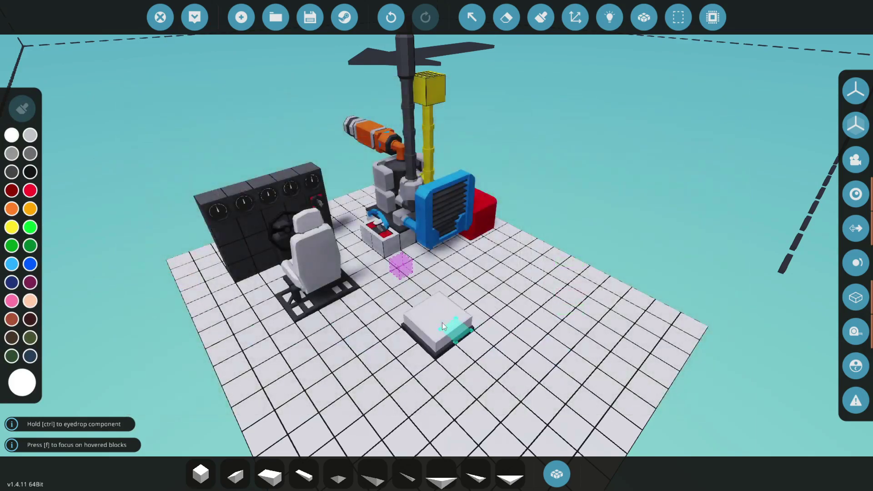
pyautogui.click(418, 313)
# Select the whole orange gearbox and clutch assembly attached to the engine with the selection grid and cut it
pyautogui.press('a')
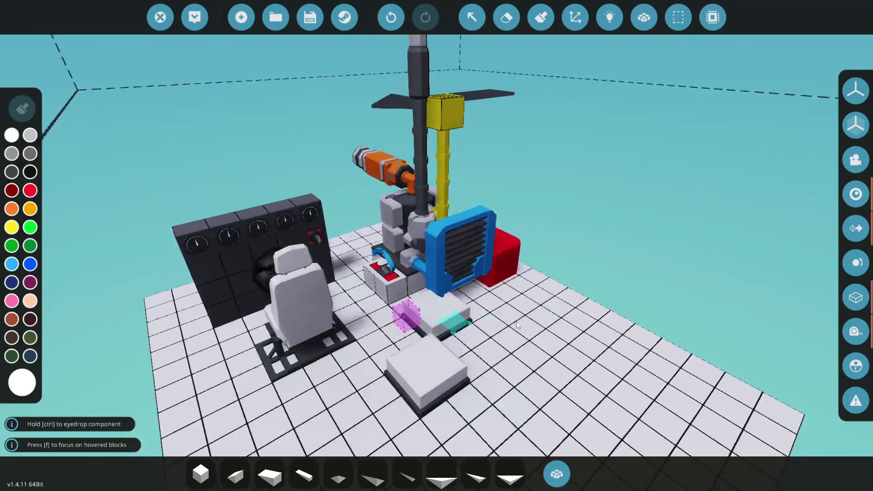
pyautogui.moveTo(448, 319); pyautogui.dragTo(522, 259)
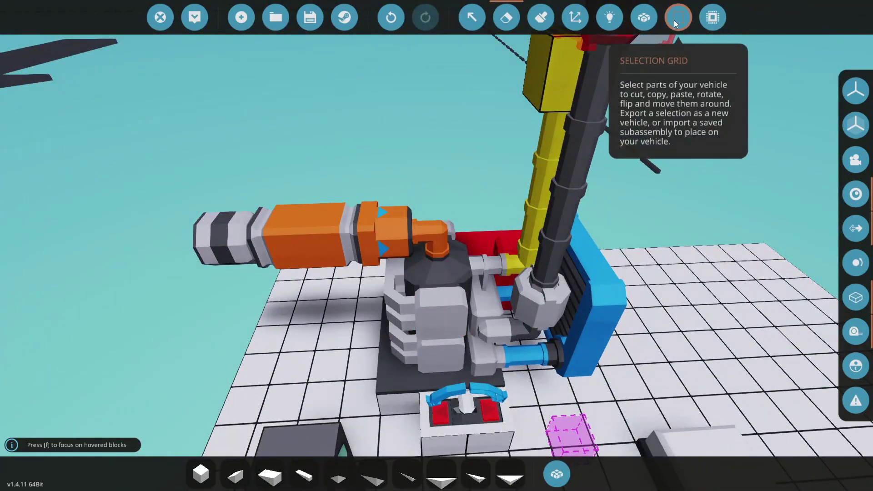
pyautogui.click(678, 18)
pyautogui.click(389, 235)
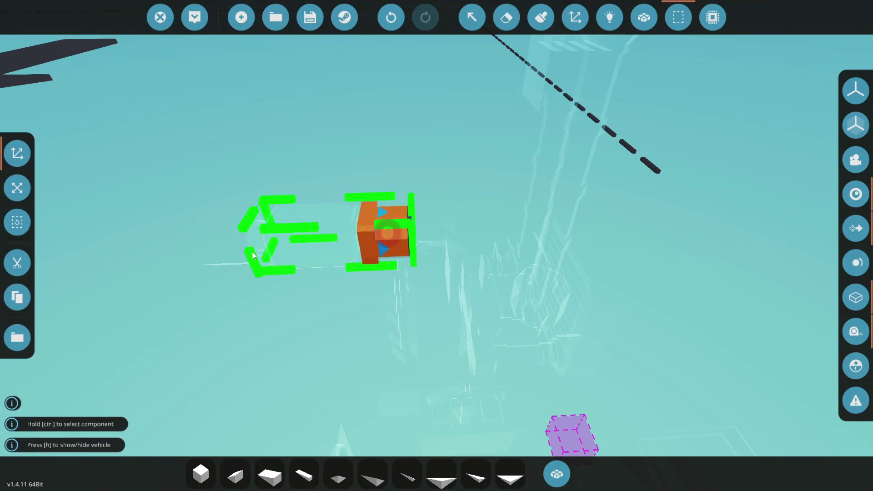
pyautogui.keyDown('shift'); pyautogui.click(270, 250); pyautogui.keyUp('shift')
pyautogui.click(17, 262)
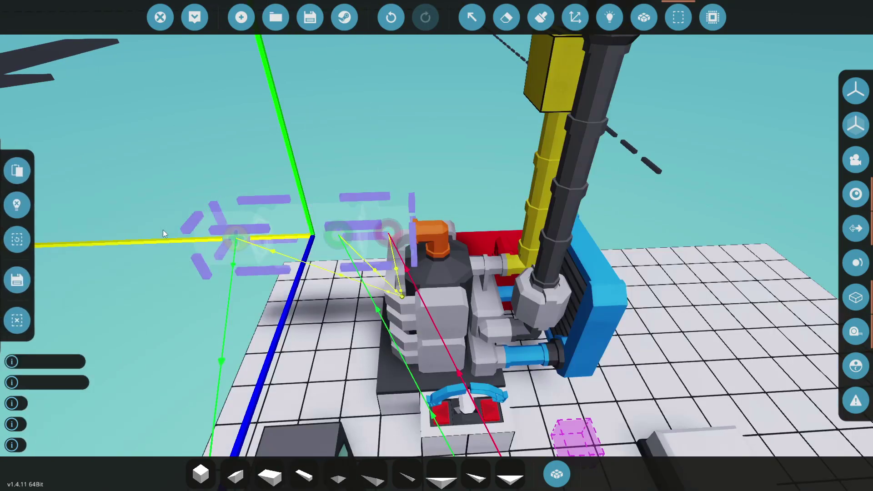
# Move the cut gearbox assembly straight out from the engine to leave a gap and paste it there
pyautogui.moveTo(131, 241); pyautogui.dragTo(78, 244)
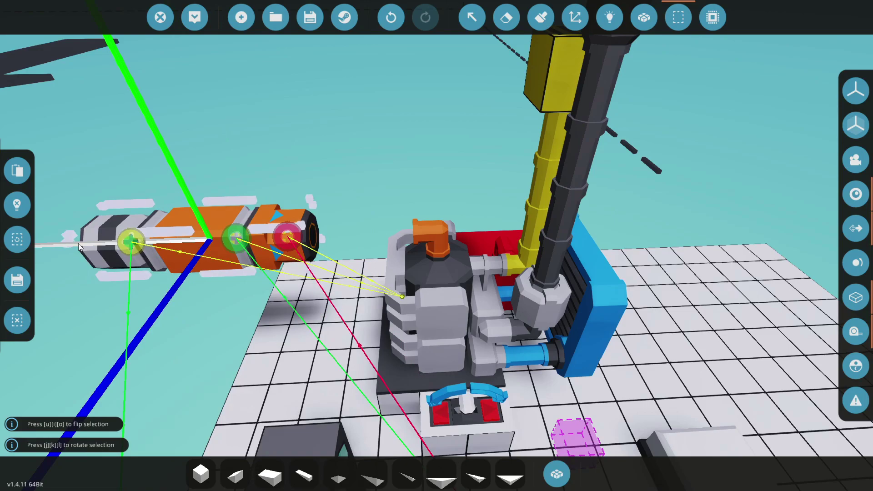
pyautogui.press('a')
pyautogui.press('d')
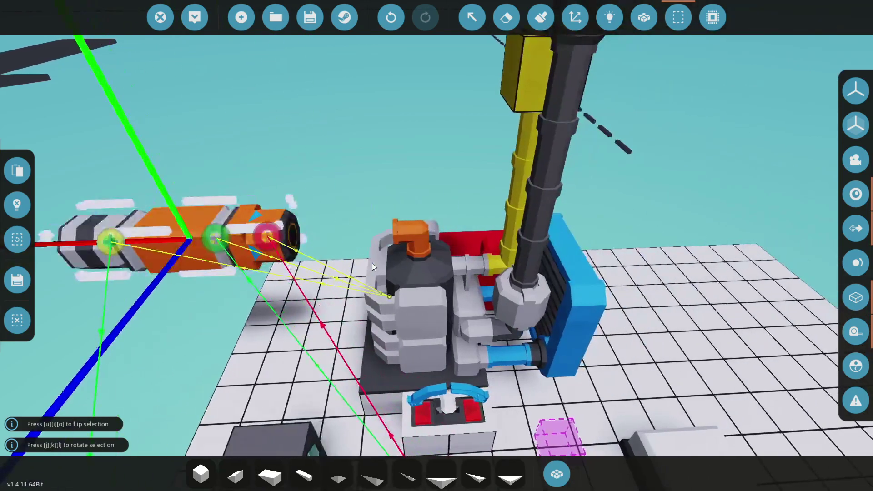
pyautogui.press('a')
pyautogui.moveTo(286, 243); pyautogui.dragTo(247, 249)
pyautogui.press('d')
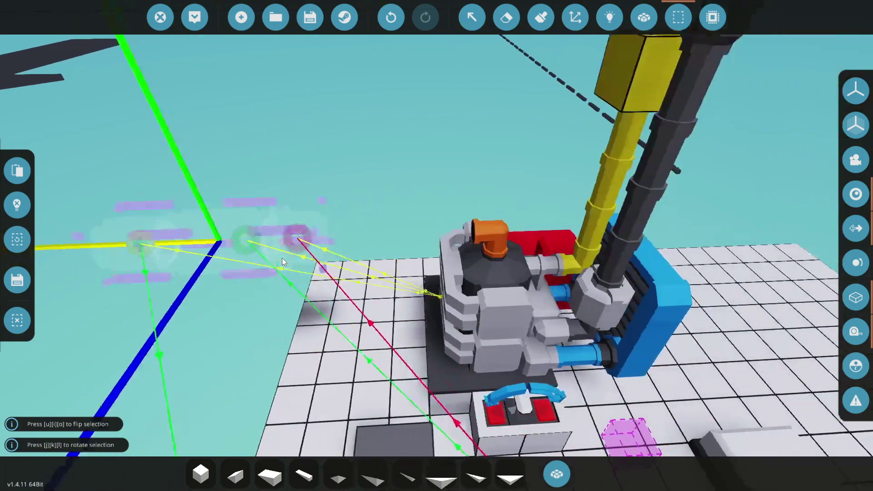
pyautogui.press('a')
pyautogui.press('s')
pyautogui.click(19, 168)
pyautogui.press('d')
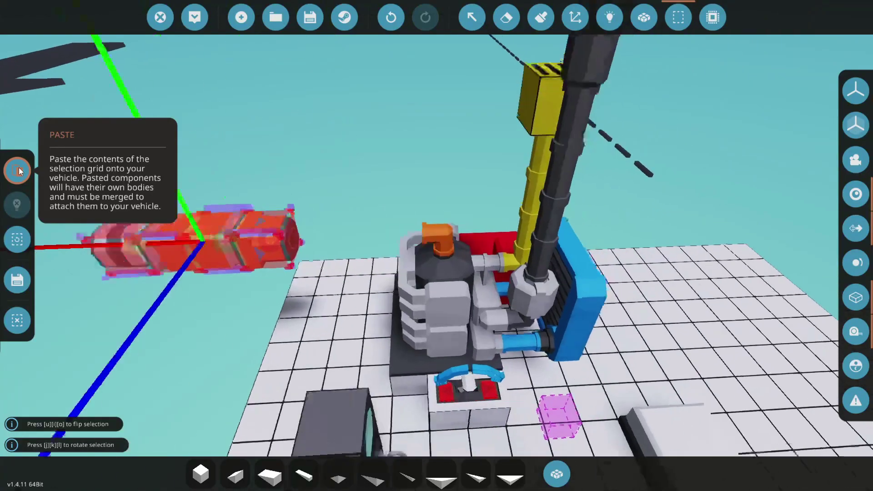
# Place a Modular Engine Clutch 1x1 on the engine's output, rotated to face the gearbox assembly
pyautogui.press('w')
pyautogui.press('Tab')
pyautogui.write('CLUT')
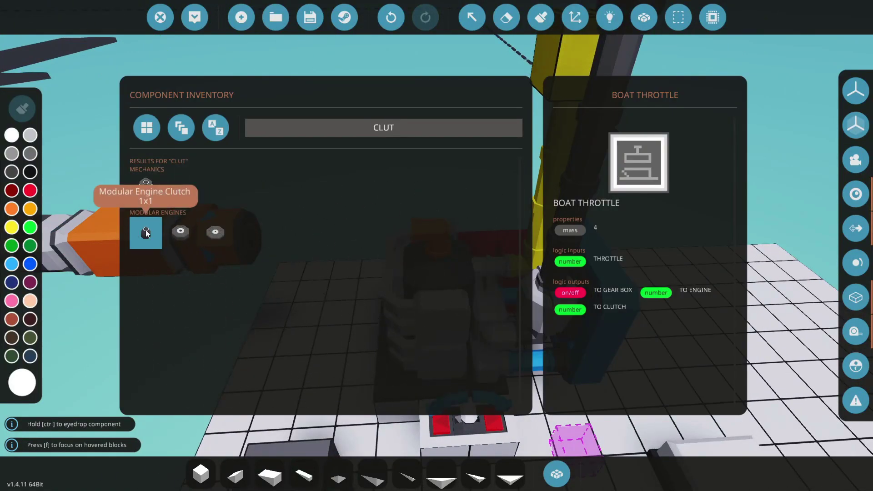
pyautogui.click(145, 233)
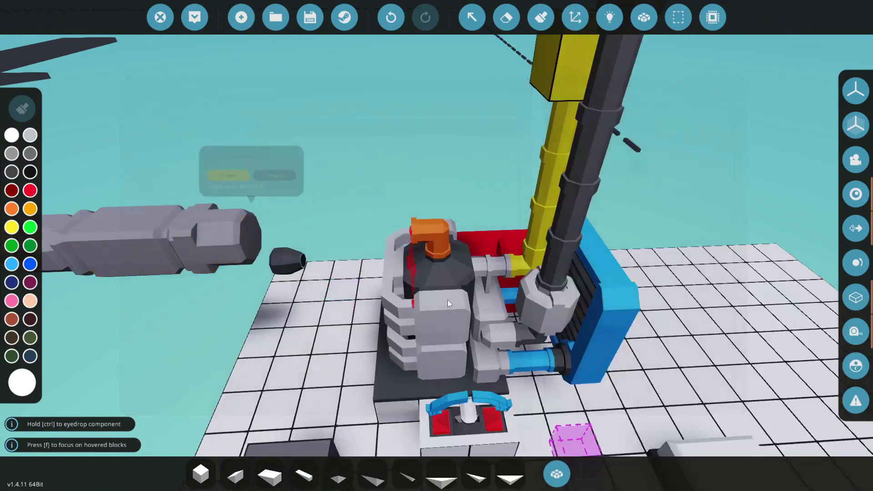
pyautogui.moveTo(447, 299); pyautogui.dragTo(554, 293)
pyautogui.press('u')
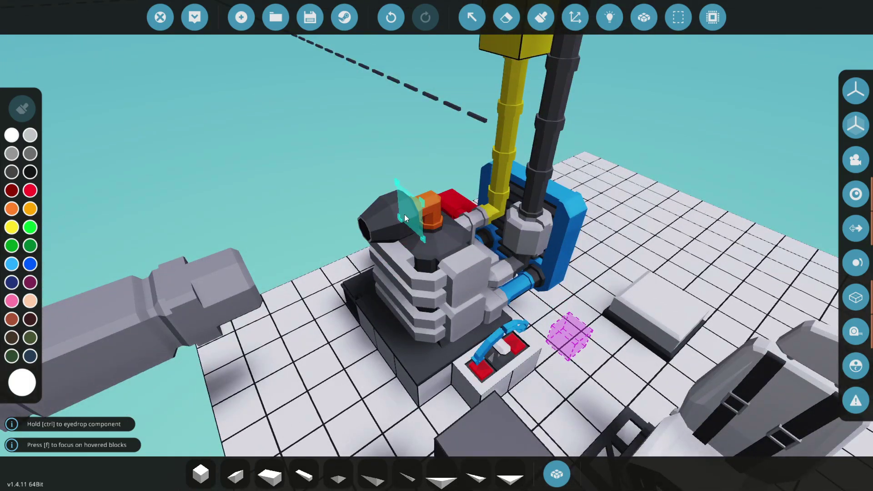
pyautogui.press('u')
pyautogui.press('u')
pyautogui.press('u')
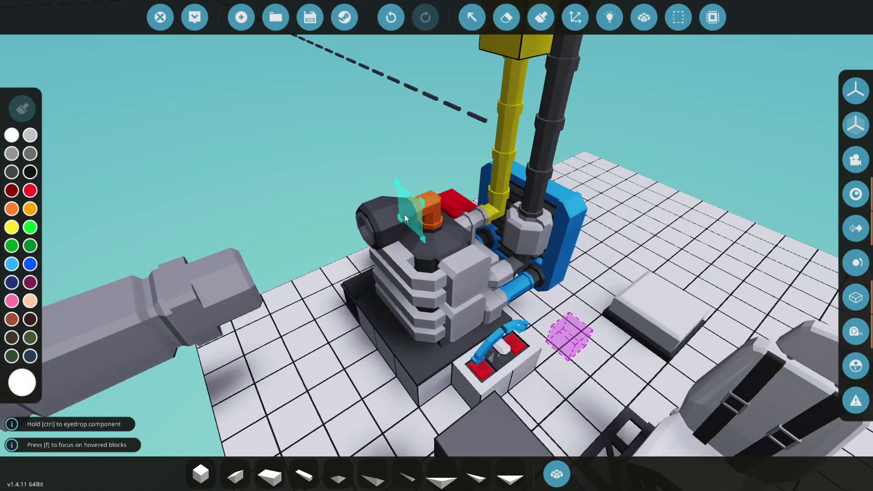
pyautogui.click(405, 214)
# Find the first modular engine flywheel in the inventory and attach it to the clutch on the engine
pyautogui.moveTo(479, 259); pyautogui.dragTo(467, 286)
pyautogui.moveTo(369, 223); pyautogui.dragTo(343, 199)
pyautogui.write('q')
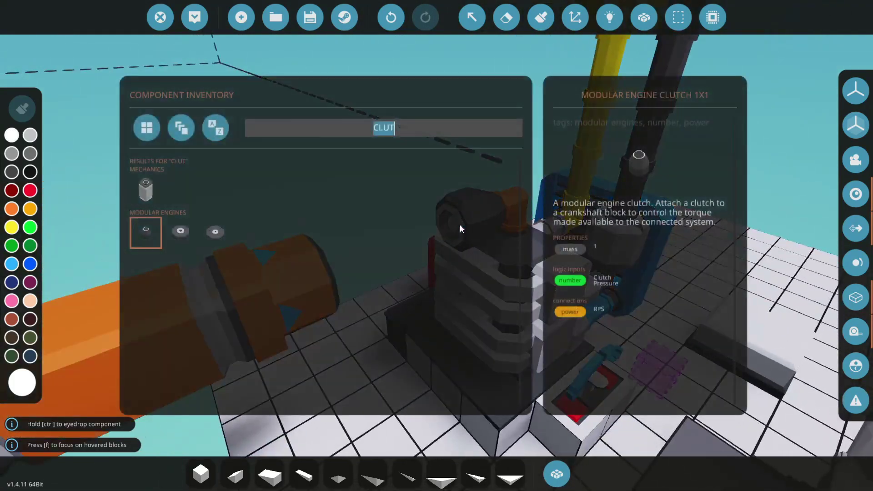
pyautogui.write('FLY')
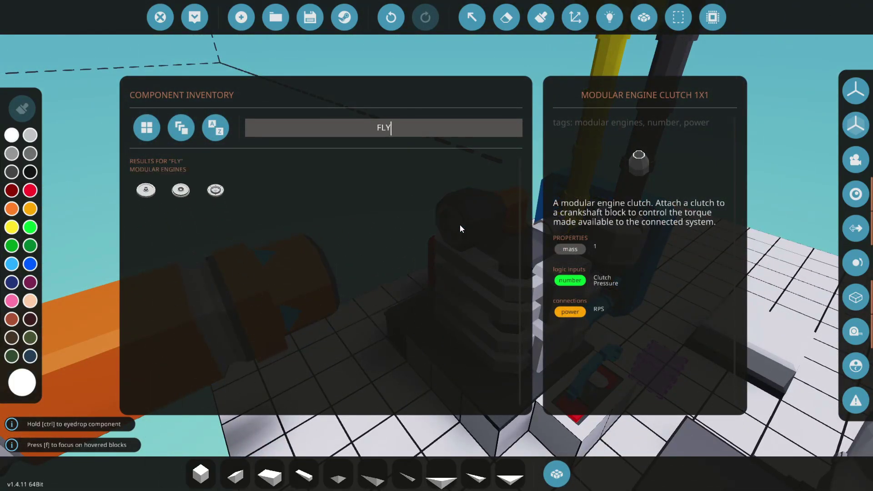
pyautogui.click(146, 190)
pyautogui.click(451, 214)
# Copy the Modular Engine Clutch 1x1 and place it between the flywheel and the orange gearbox assembly
pyautogui.moveTo(592, 275); pyautogui.dragTo(356, 192)
pyautogui.keyDown('ctrl'); pyautogui.click(309, 162); pyautogui.keyUp('ctrl')
pyautogui.moveTo(309, 162); pyautogui.dragTo(555, 292)
pyautogui.click(392, 258)
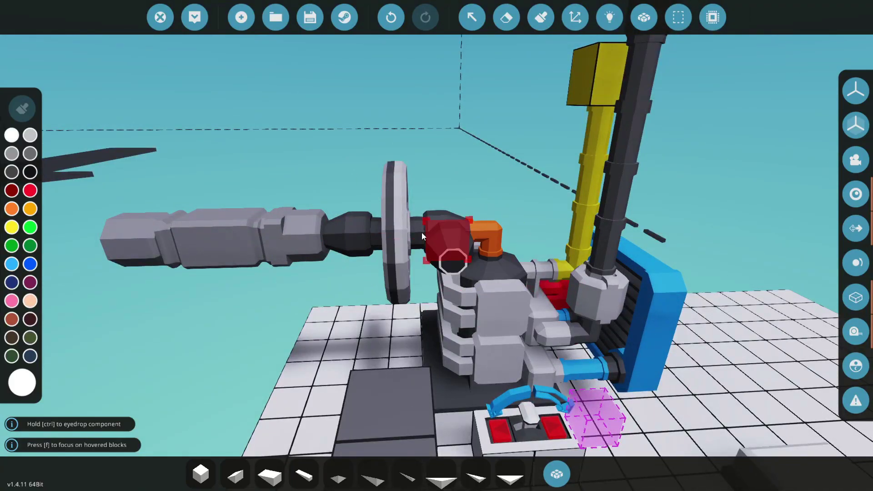
pyautogui.press('a')
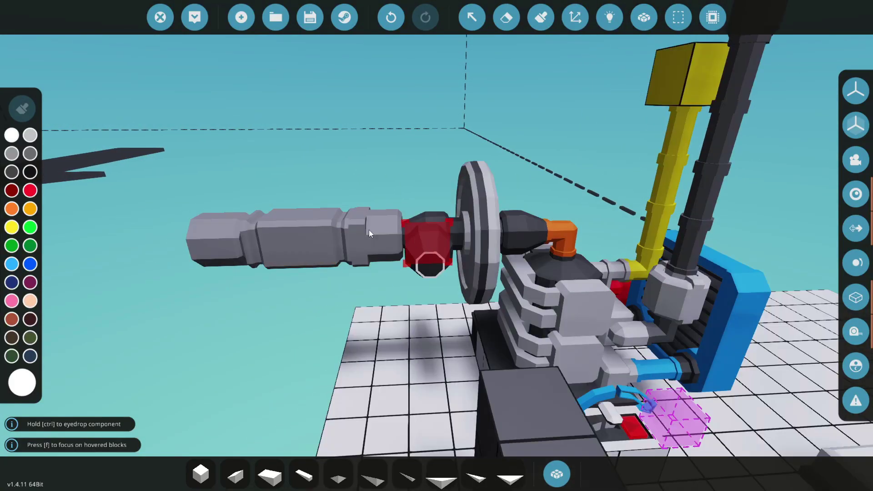
# Place a Small Propeller on the free end of the orange gearbox assembly, in line with the shaft
pyautogui.moveTo(369, 234); pyautogui.dragTo(343, 315)
pyautogui.press('x')
pyautogui.click(345, 318)
pyautogui.press('Tab')
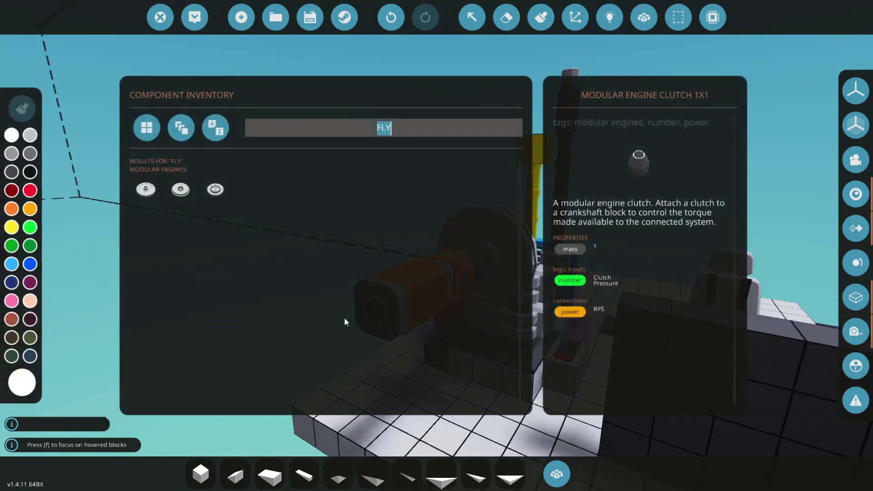
pyautogui.press('BackSpace')
pyautogui.write('PROP')
pyautogui.press('Escape')
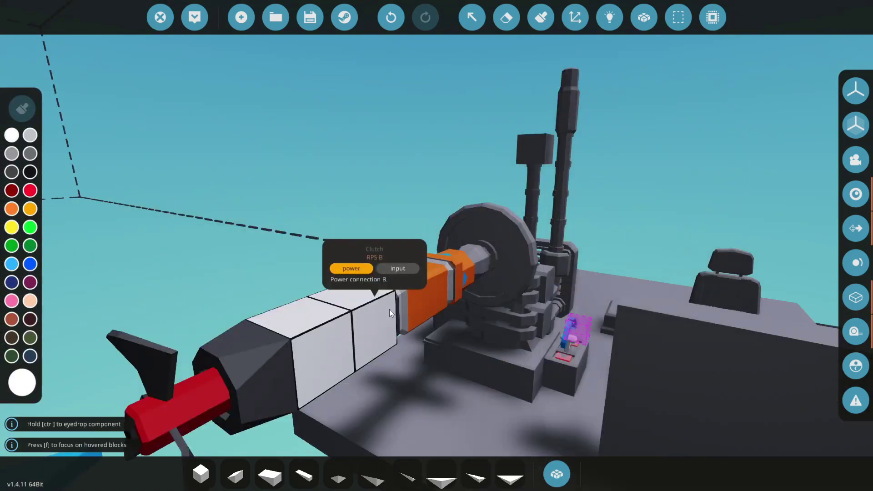
pyautogui.press('s')
pyautogui.click(392, 301)
# Paint the Small Propeller's housing blocks orange to match the gearbox
pyautogui.press('d')
pyautogui.press('w')
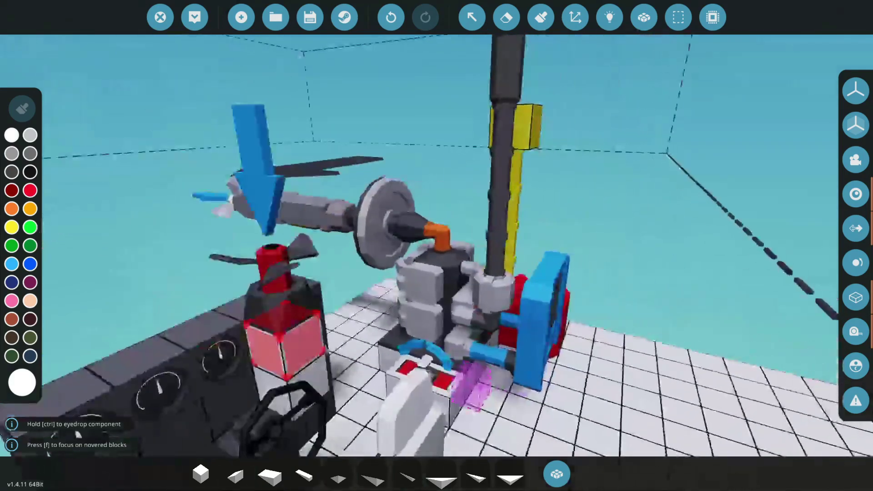
pyautogui.press('s')
pyautogui.press('space')
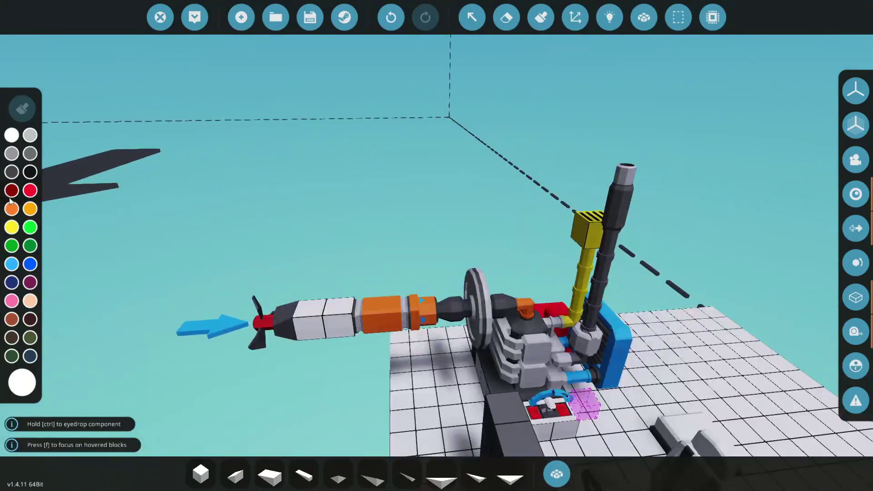
pyautogui.click(541, 17)
pyautogui.click(332, 318)
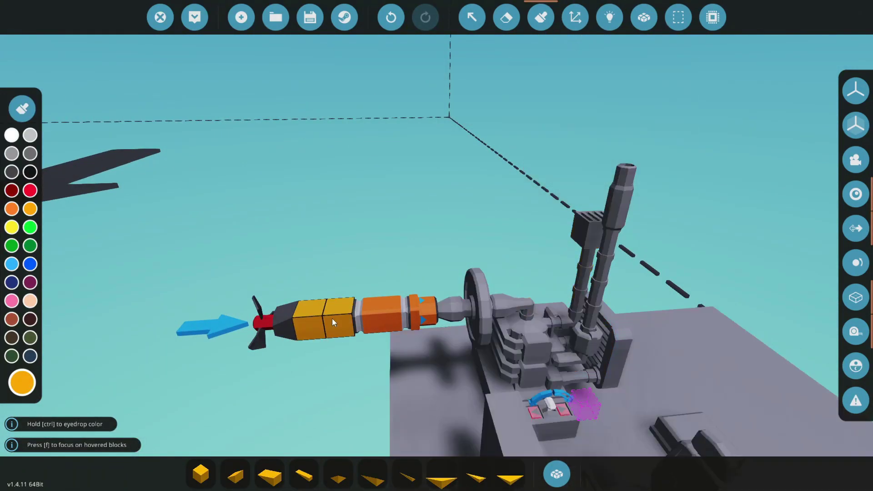
pyautogui.click(30, 190)
pyautogui.click(12, 209)
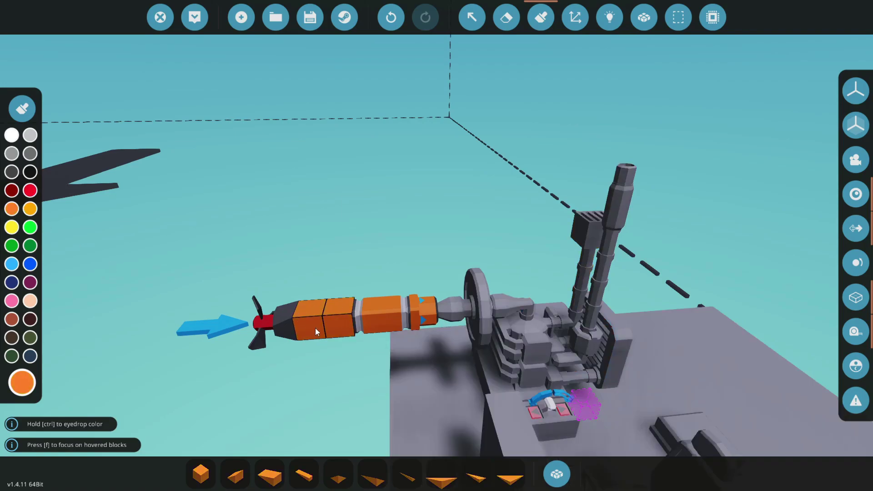
# Place an orange button on the dashboard directly below the gauge nearest the engine
pyautogui.press('a')
pyautogui.press('a')
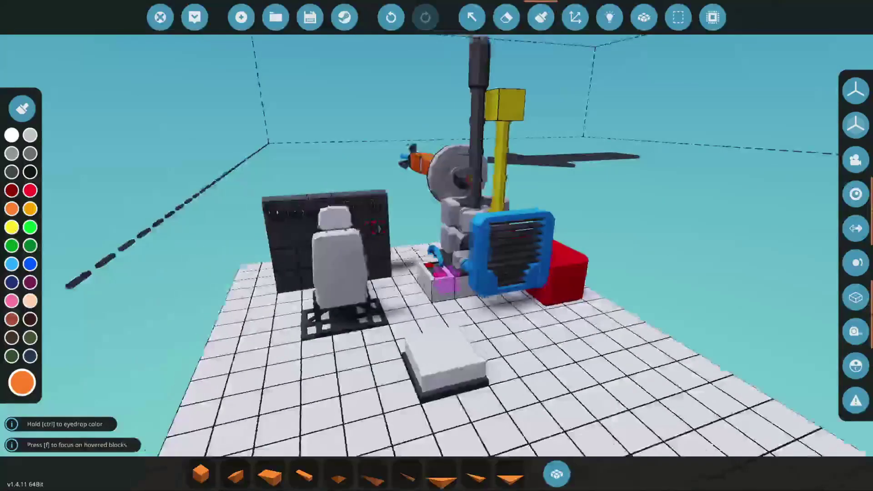
pyautogui.press('w')
pyautogui.press('x')
pyautogui.click(356, 264)
pyautogui.press('Tab')
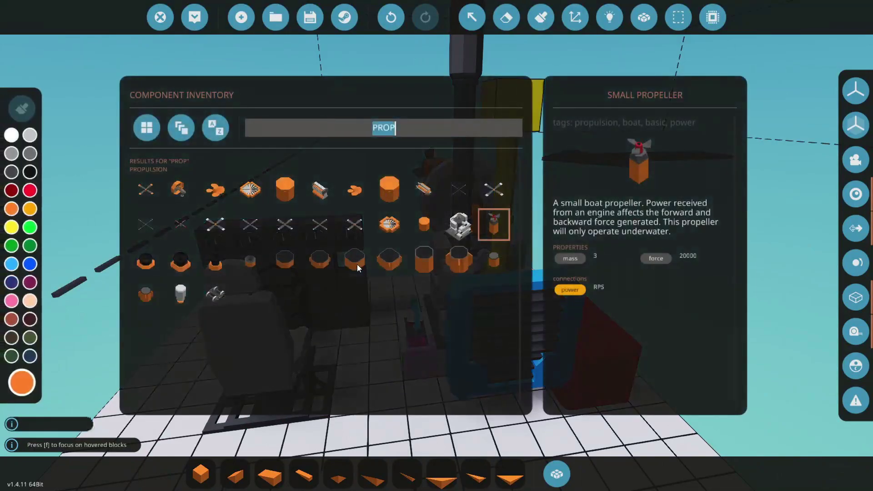
pyautogui.click(356, 264)
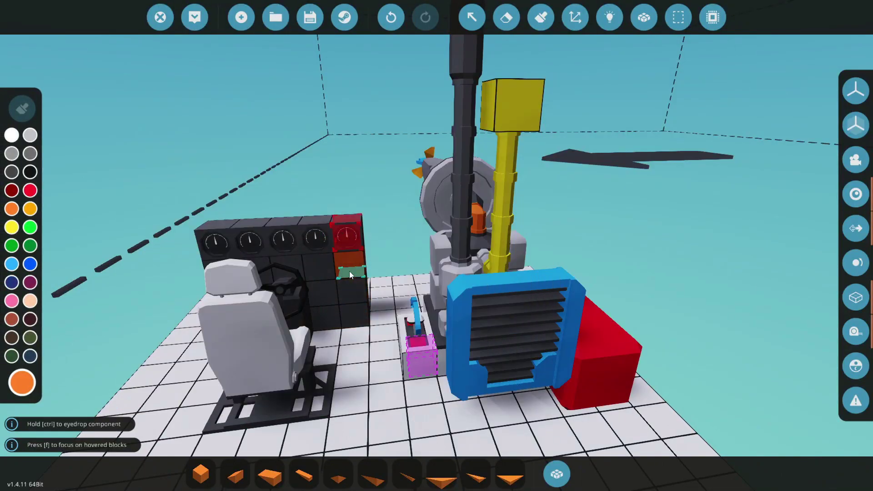
pyautogui.click(349, 271)
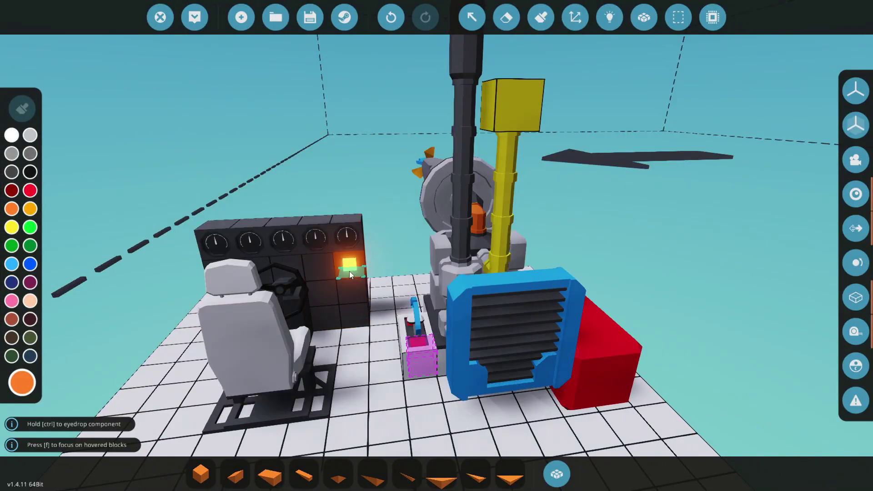
# Wire the dashboard button's output to the engine's on/off input and TO GEAR BOX to the gearbox's on/off input
pyautogui.moveTo(353, 352); pyautogui.dragTo(588, 435)
pyautogui.press('s')
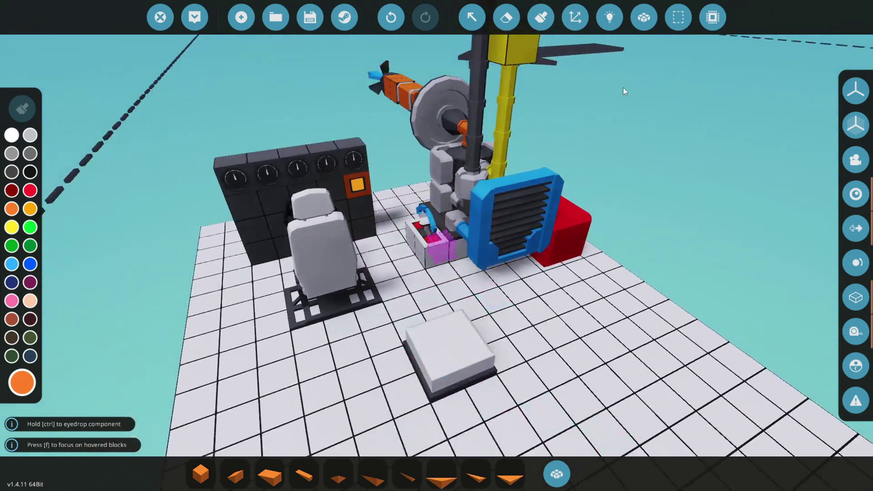
pyautogui.click(611, 18)
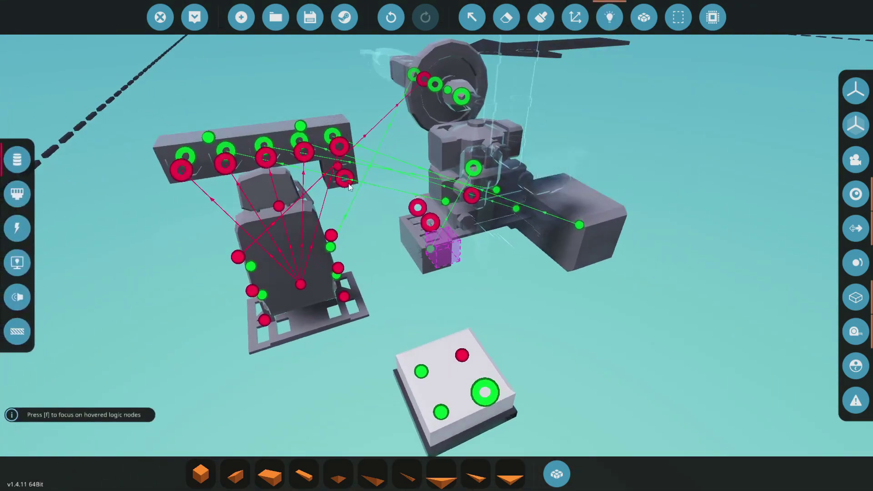
pyautogui.moveTo(341, 170)
pyautogui.moveTo(338, 167); pyautogui.dragTo(472, 194)
pyautogui.moveTo(463, 355)
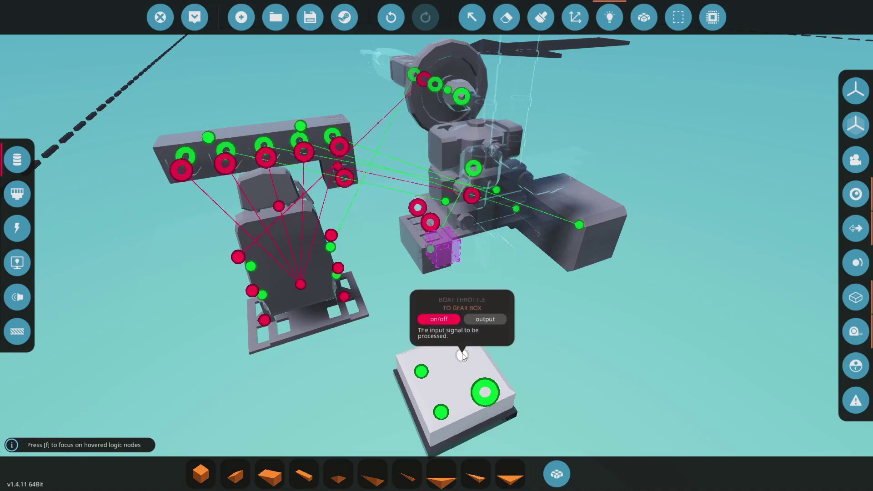
pyautogui.moveTo(462, 355); pyautogui.dragTo(379, 152)
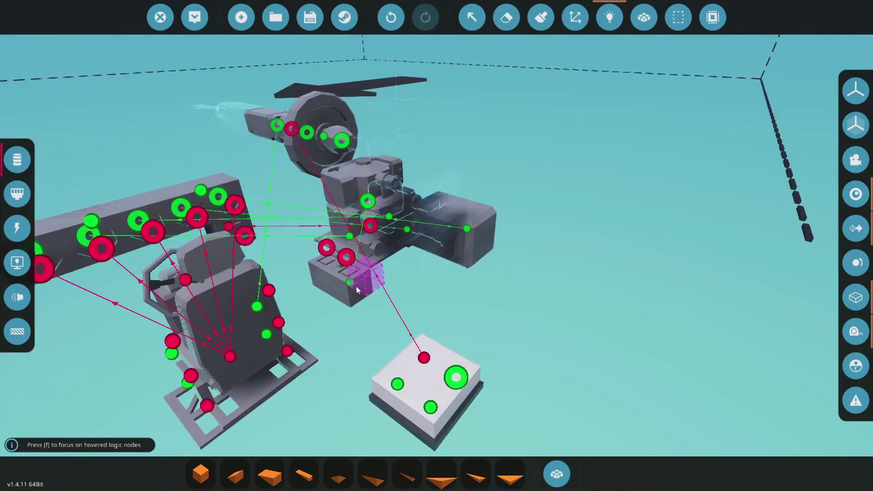
# Wire the throttle lever's output to the microcontroller's THROTTLE input and TO ENGINE to the engine's number input
pyautogui.moveTo(350, 282); pyautogui.dragTo(456, 377)
pyautogui.moveTo(398, 384); pyautogui.dragTo(368, 200)
# Wire the microcontroller's TO CLUTCH output to the number input of the clutch on the propeller side of the gearbox
pyautogui.moveTo(431, 408)
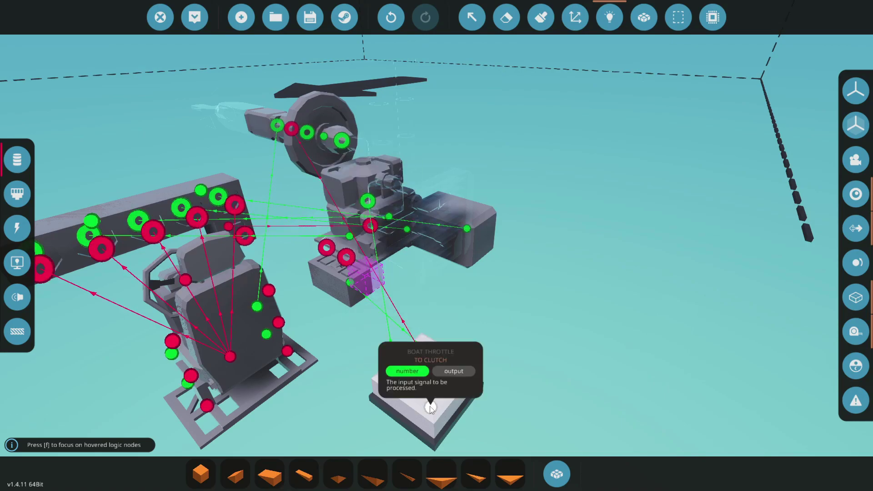
pyautogui.moveTo(431, 409); pyautogui.dragTo(277, 127)
pyautogui.moveTo(277, 127); pyautogui.dragTo(371, 202)
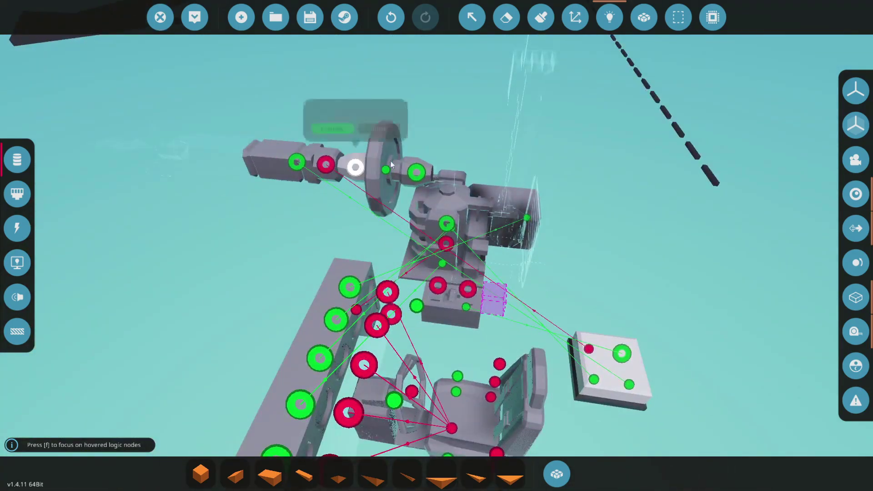
pyautogui.moveTo(355, 166); pyautogui.dragTo(442, 183)
# Try to drive the clutch from a Constant On Signal block placed beside the microcontroller
pyautogui.press('q')
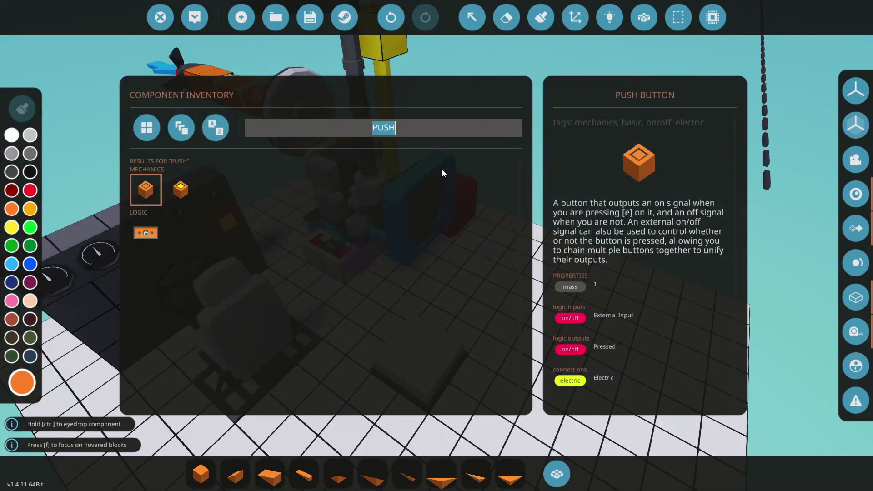
pyautogui.write('CONq')
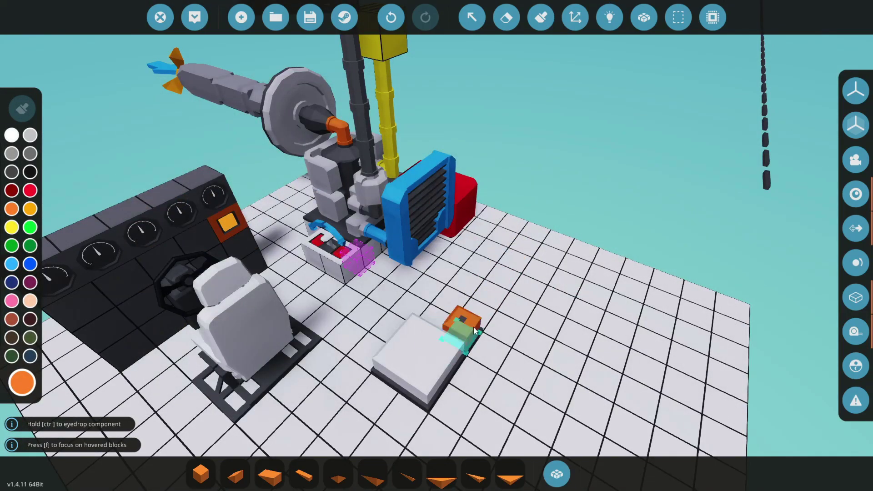
pyautogui.click(610, 18)
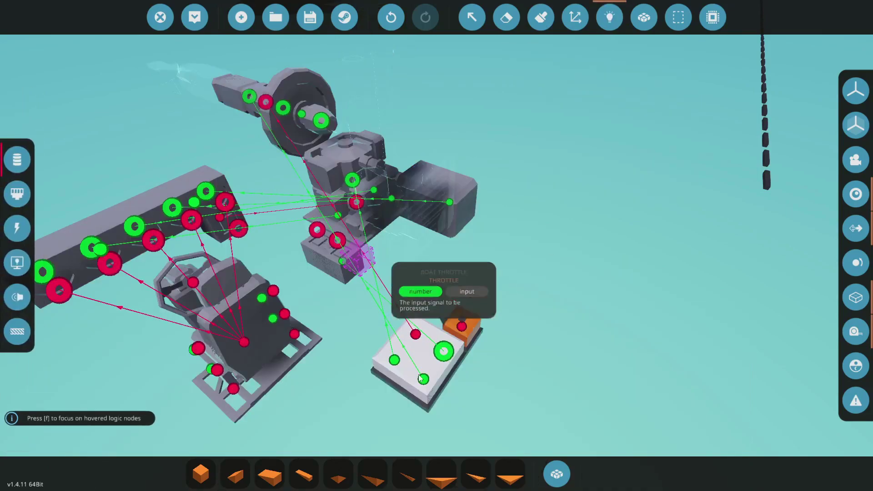
pyautogui.moveTo(462, 326); pyautogui.dragTo(367, 205)
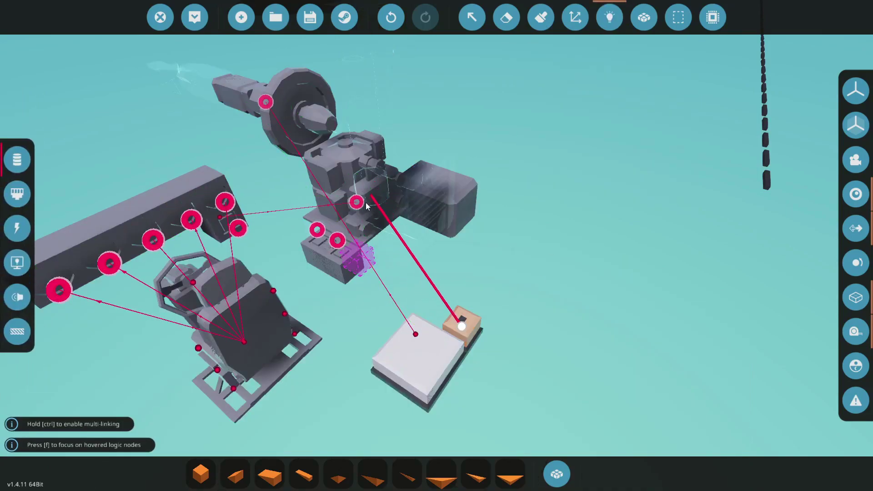
pyautogui.moveTo(300, 122)
pyautogui.mouseDown()
pyautogui.moveTo(496, 85)
pyautogui.moveTo(477, 259)
pyautogui.mouseUp()
pyautogui.press('x')
# Place a constant number block beside the microcontroller and wire its output to the clutch between the flywheel and gearbox
pyautogui.press('q')
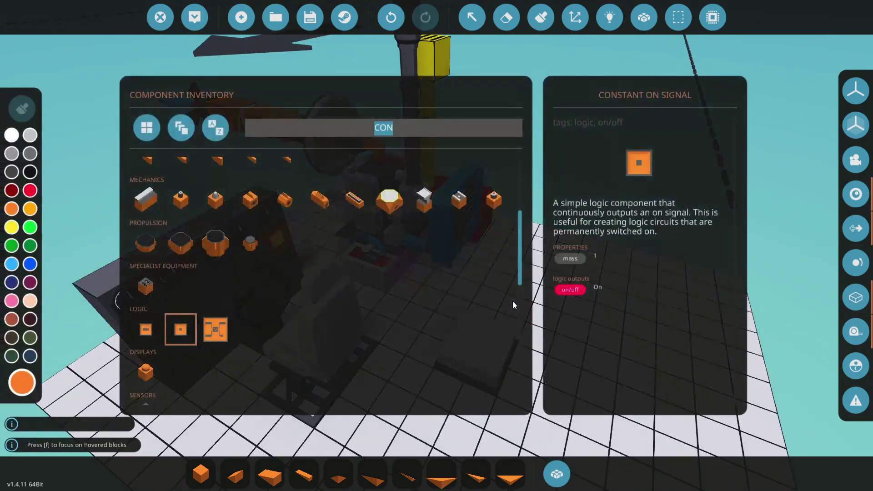
pyautogui.click(145, 329)
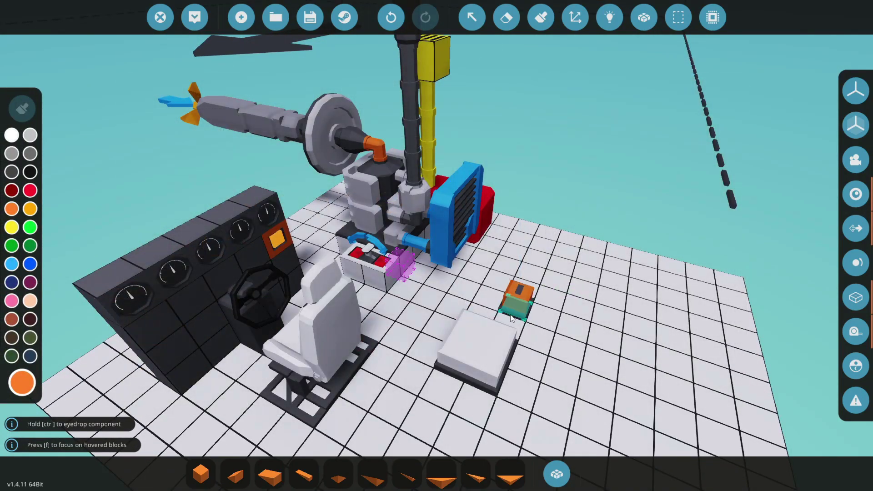
pyautogui.click(510, 317)
pyautogui.click(602, 22)
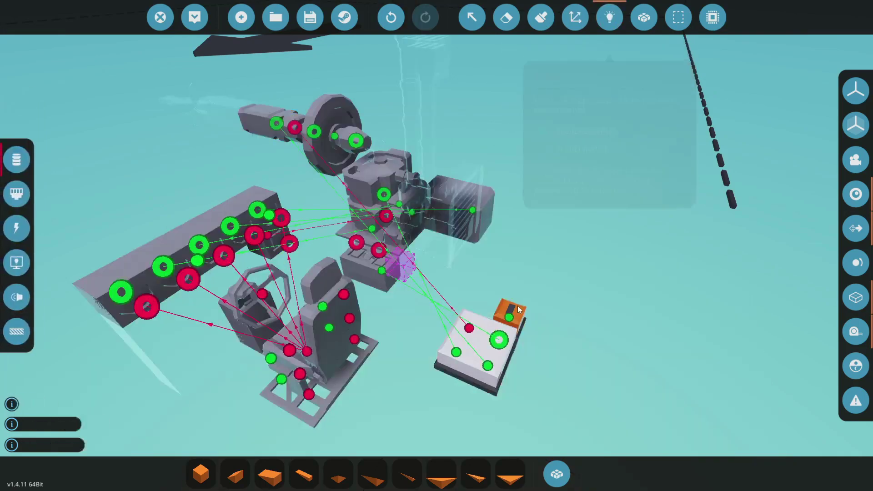
pyautogui.moveTo(510, 316); pyautogui.dragTo(313, 133)
pyautogui.click(473, 18)
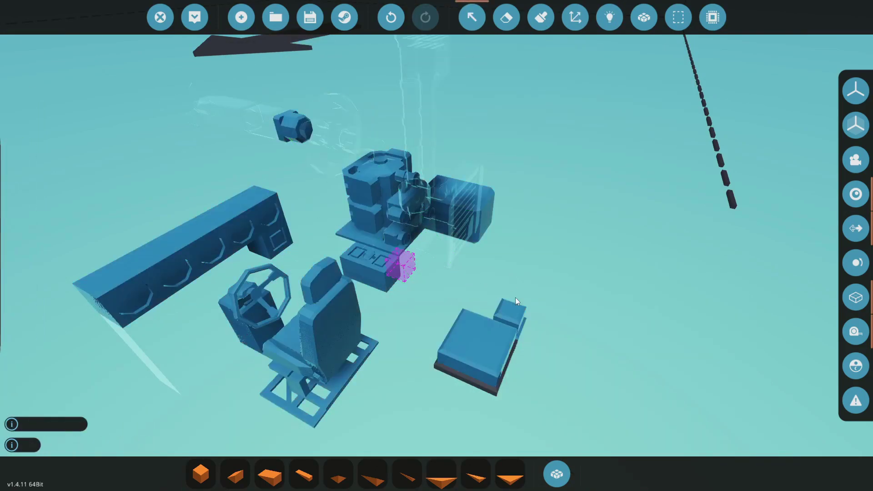
pyautogui.click(514, 302)
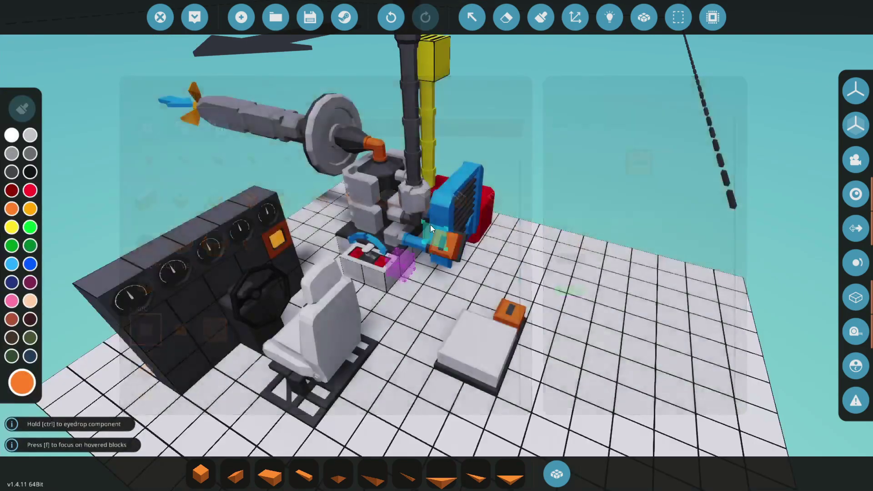
# Set the throttle lever's minimum value to -1
pyautogui.press('d')
pyautogui.press('a')
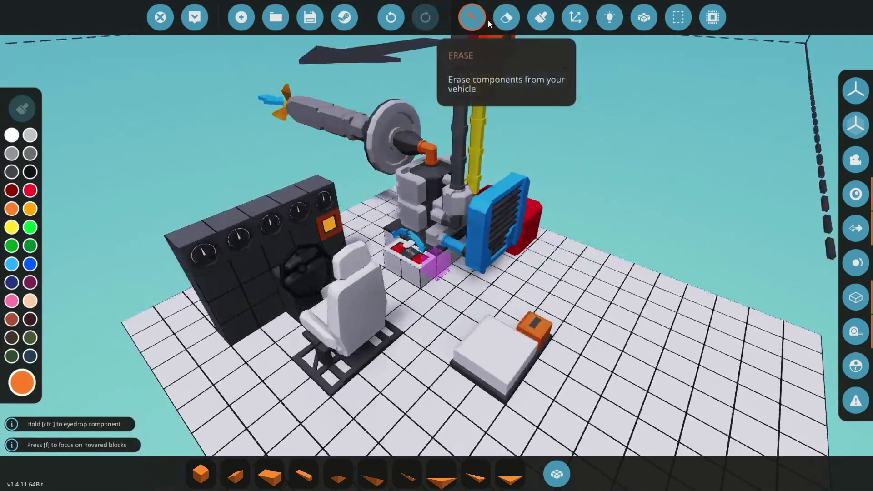
pyautogui.click(473, 17)
pyautogui.click(412, 273)
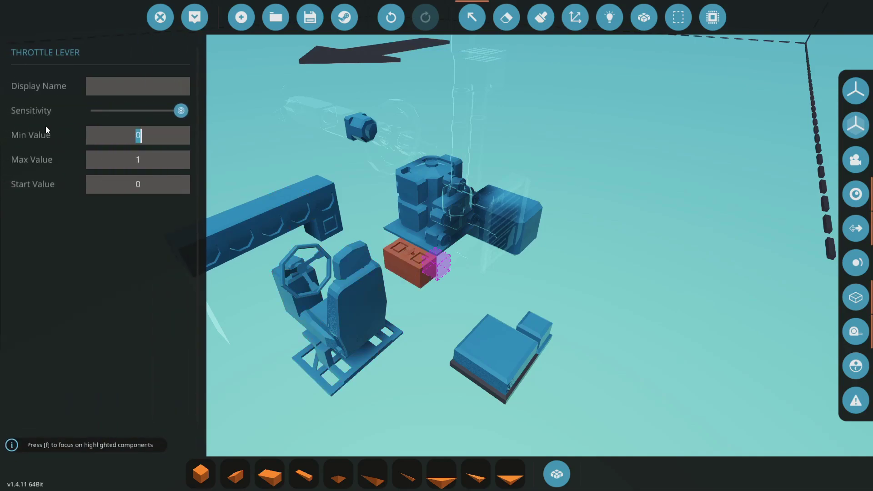
pyautogui.write('-1')
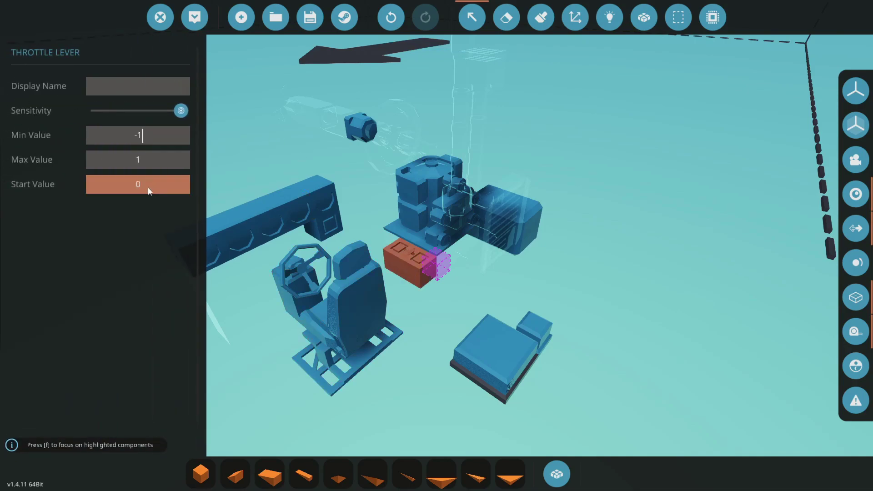
pyautogui.click(421, 239)
pyautogui.moveTo(318, 273); pyautogui.dragTo(343, 235)
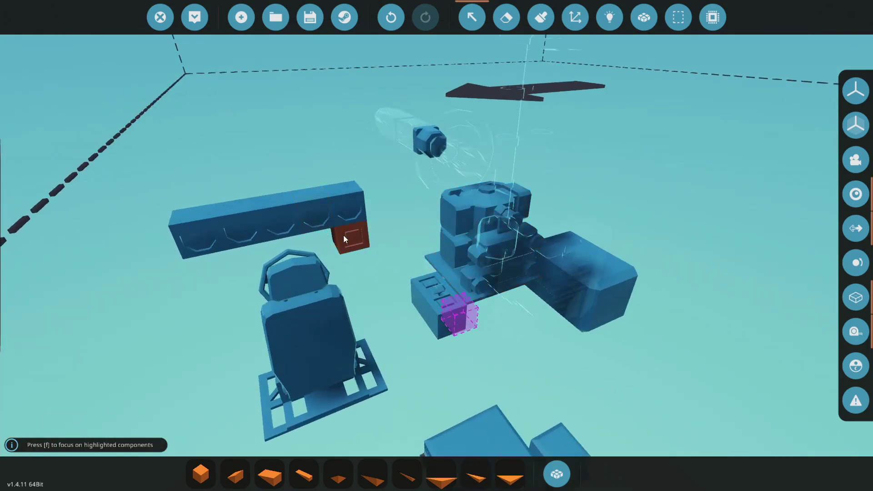
# Inspect the gearbox's off and on ratio settings
pyautogui.press('1')
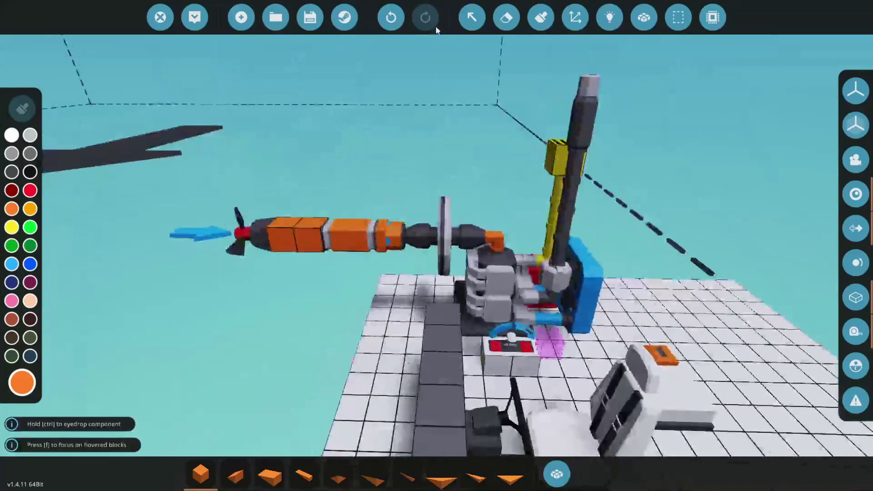
pyautogui.click(472, 17)
pyautogui.click(383, 247)
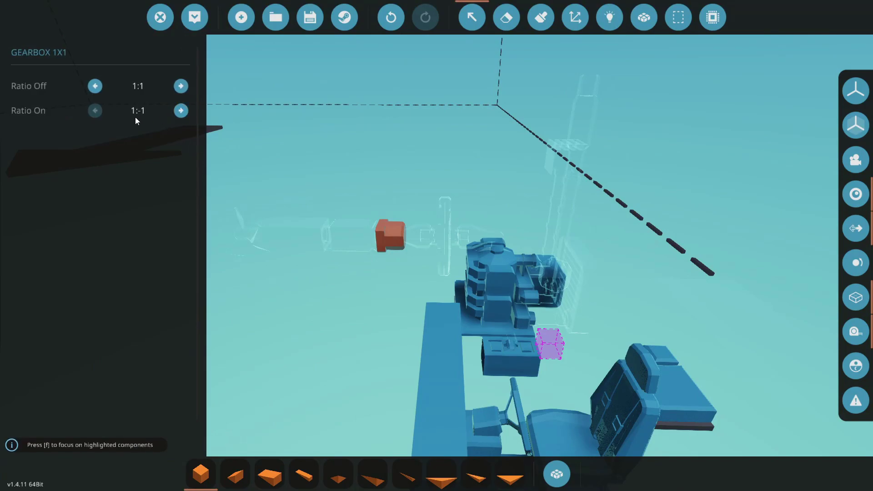
pyautogui.press('Escape')
# Spawn the vehicle to inspect the engine and dashboard push button, and return to the workbench
pyautogui.press('p')
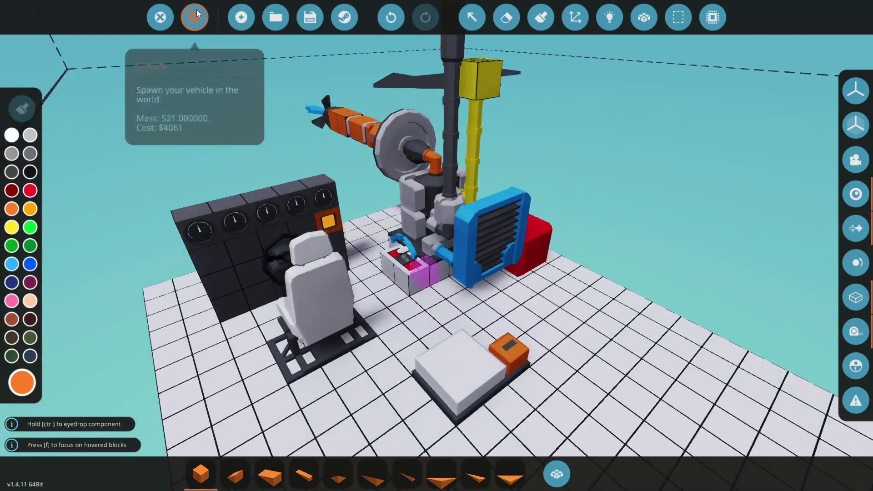
pyautogui.click(195, 17)
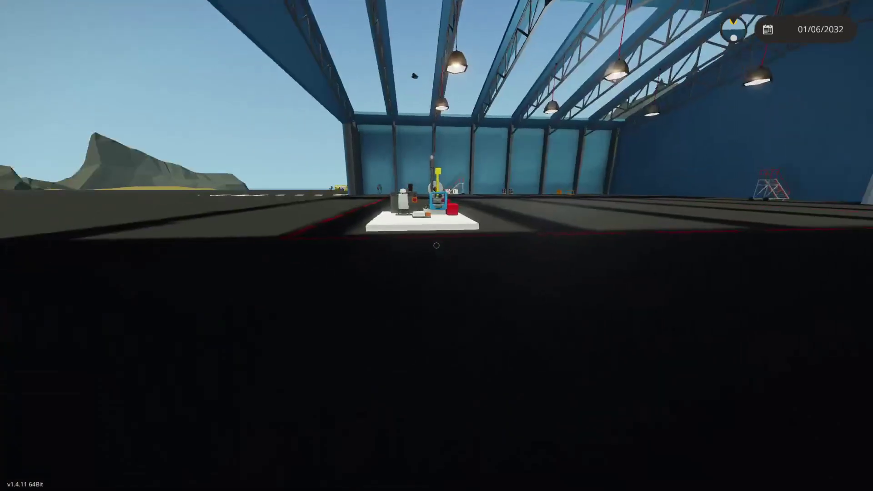
pyautogui.press('w')
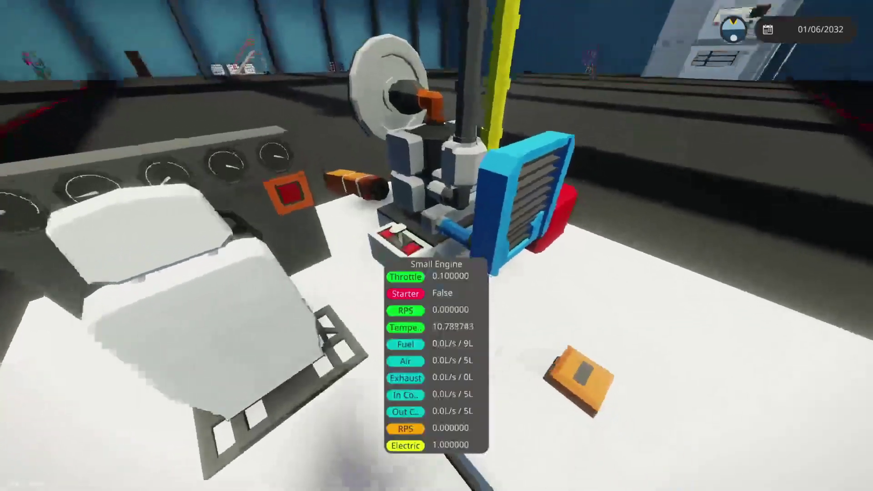
pyautogui.press('s')
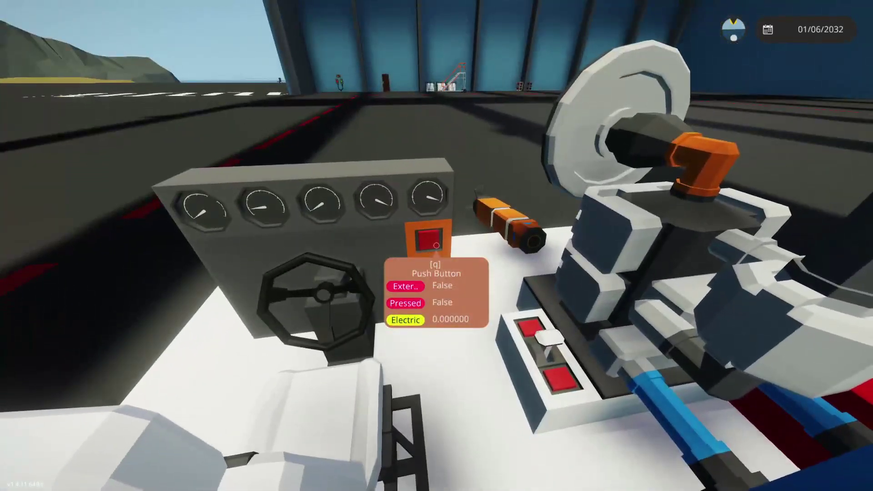
pyautogui.press('s')
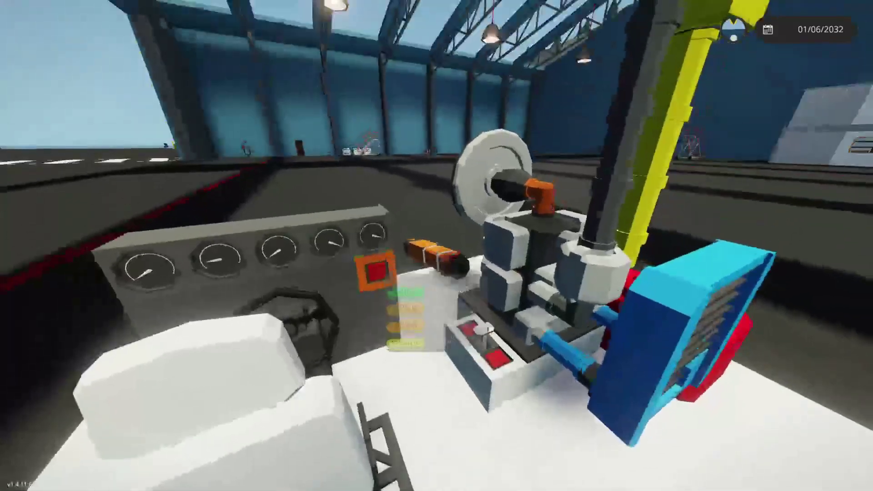
pyautogui.press('b')
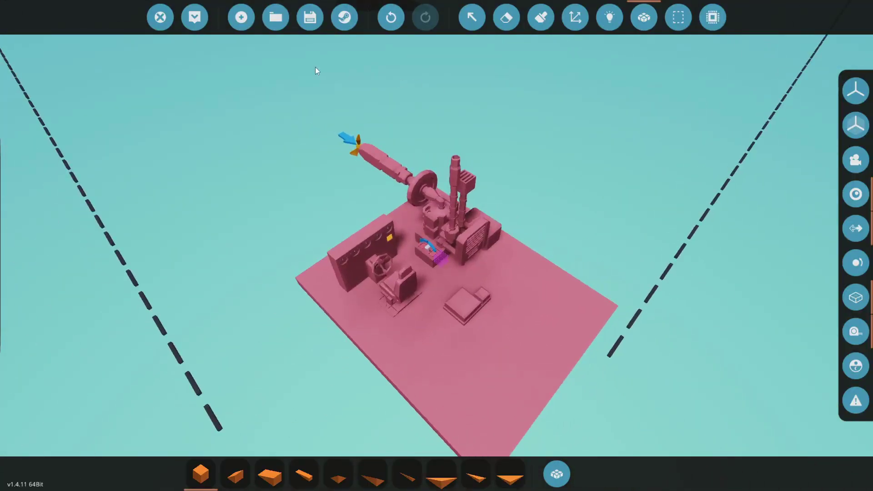
# Wire the engine's electric node to the gearbox, the powered part behind it, the dashboard gauges, the button and the throttle lever
pyautogui.click(195, 19)
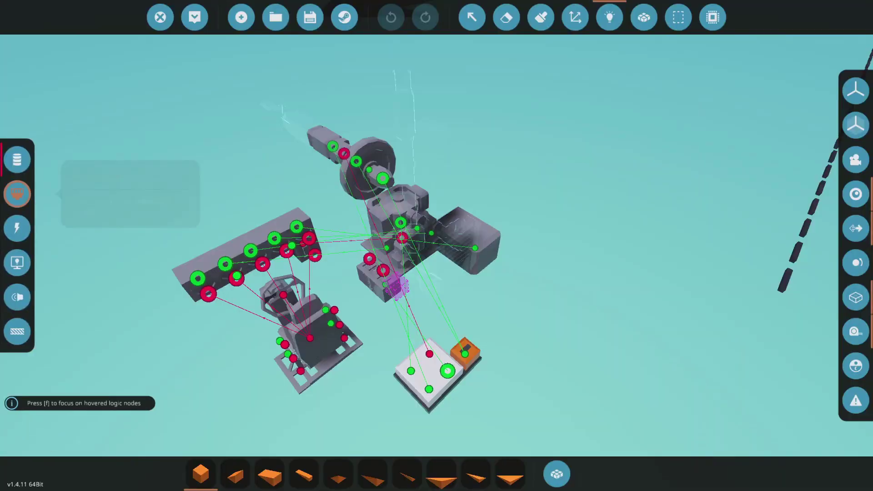
pyautogui.click(17, 227)
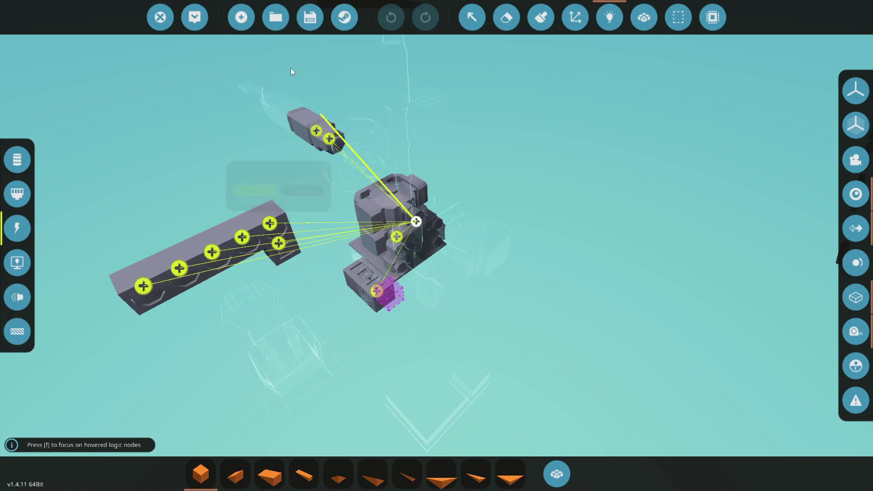
pyautogui.moveTo(416, 221); pyautogui.dragTo(245, 203)
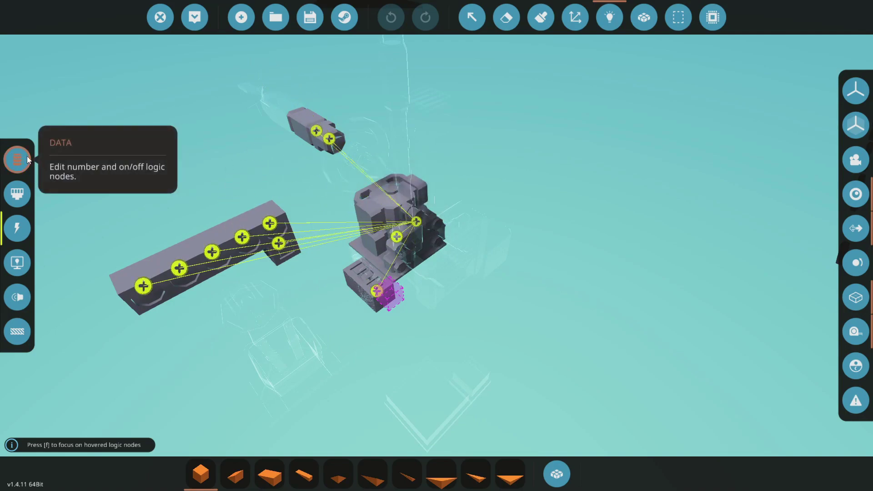
# Spawn the vehicle again and run the engine to inspect the flywheel's RPS
pyautogui.click(194, 19)
pyautogui.press('w')
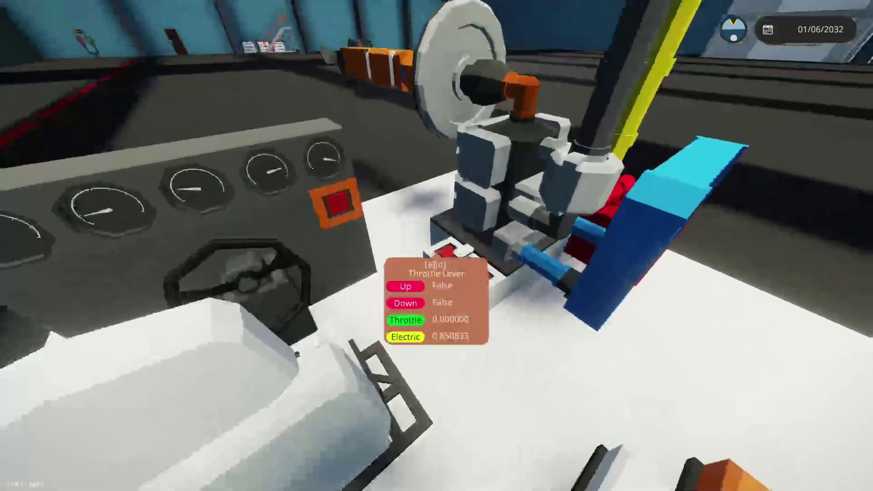
pyautogui.press('q')
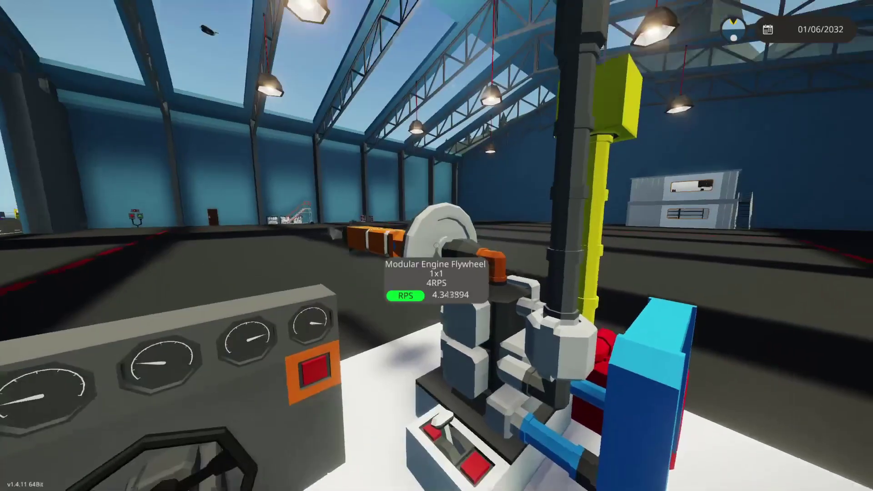
pyautogui.press('w')
pyautogui.press('a')
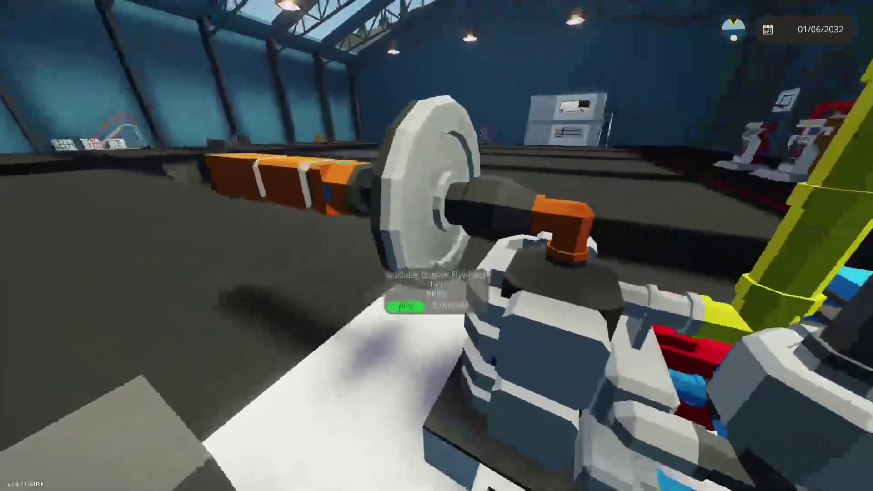
# Test the drive with the throttle lever at 1 and inspect the RPS of the engine and Small Propeller
pyautogui.press('space')
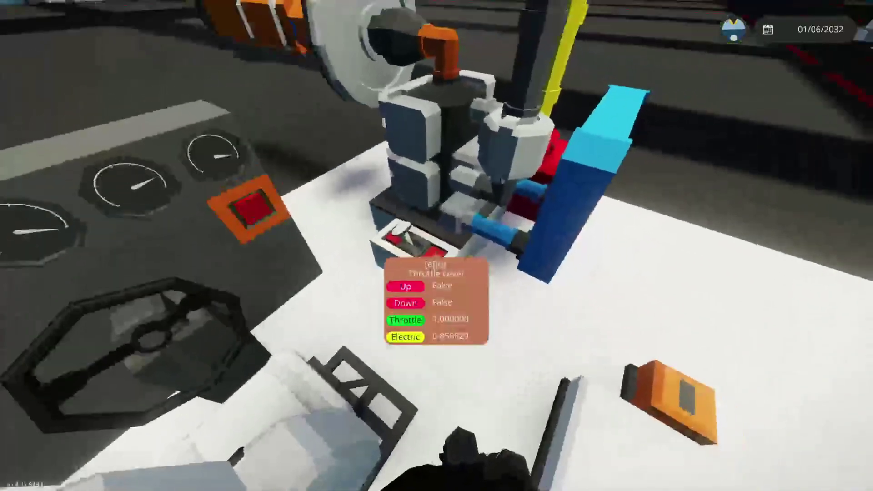
pyautogui.press('q')
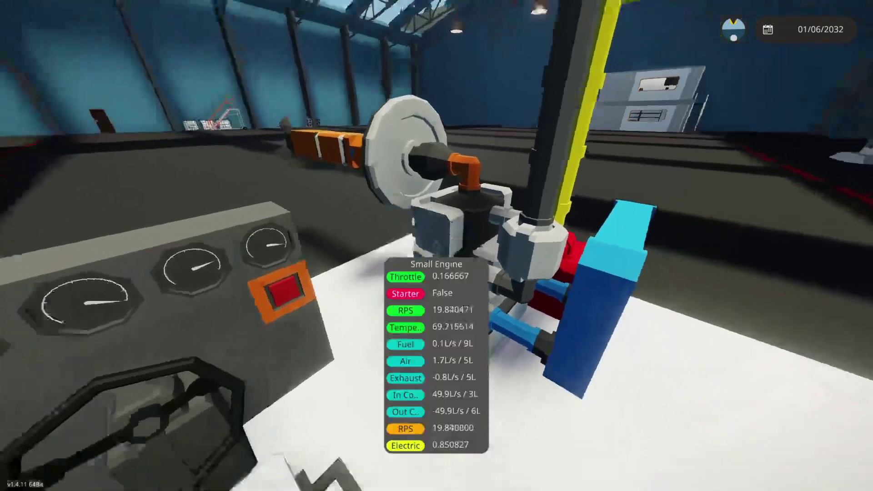
pyautogui.press('q')
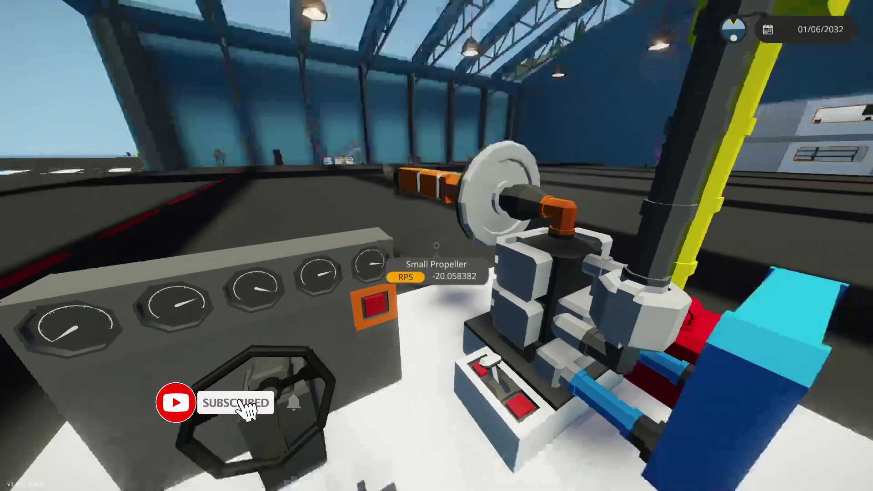
pyautogui.press('f')
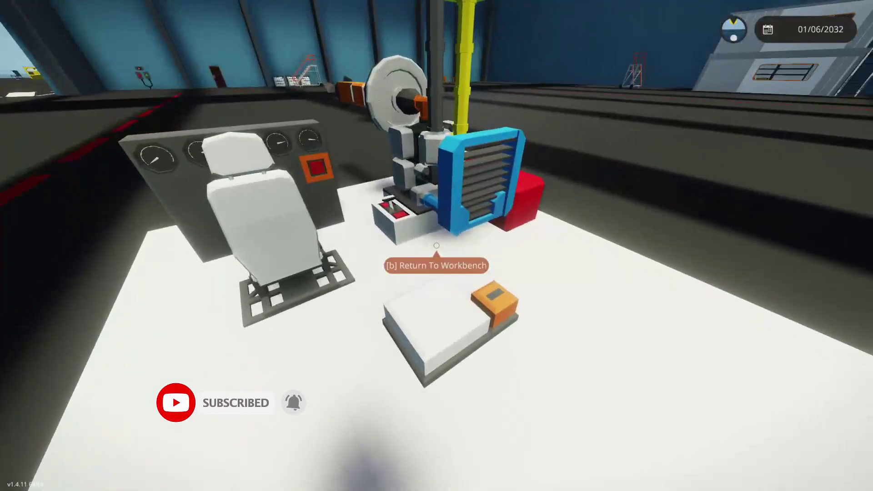